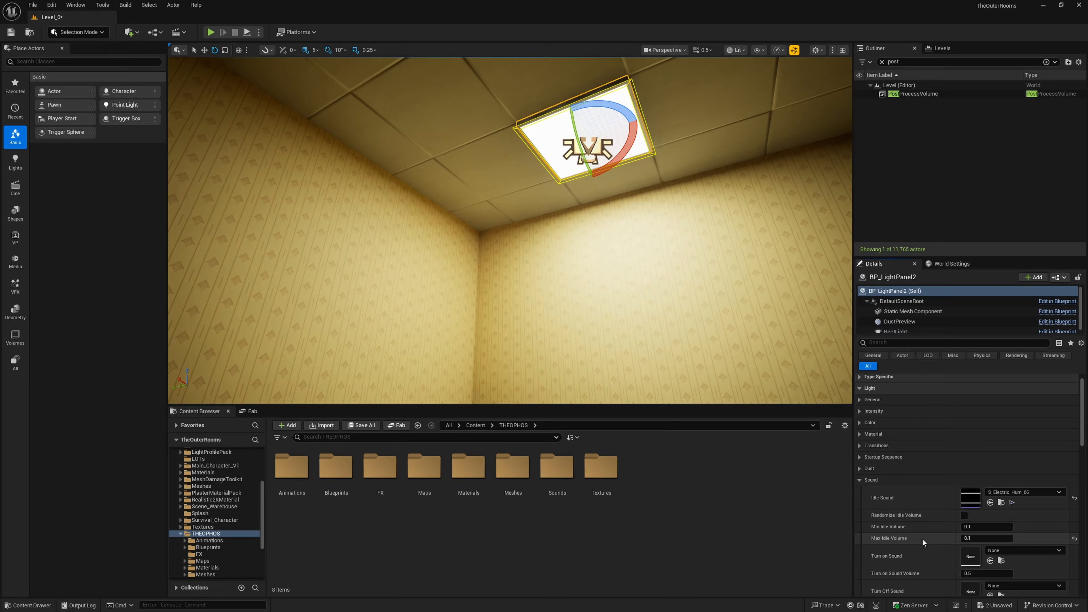
Set the ceiling light panel's Max Idle Volume to 0.5 and play-test the level to hear the hum
click(973, 539)
key(Return)
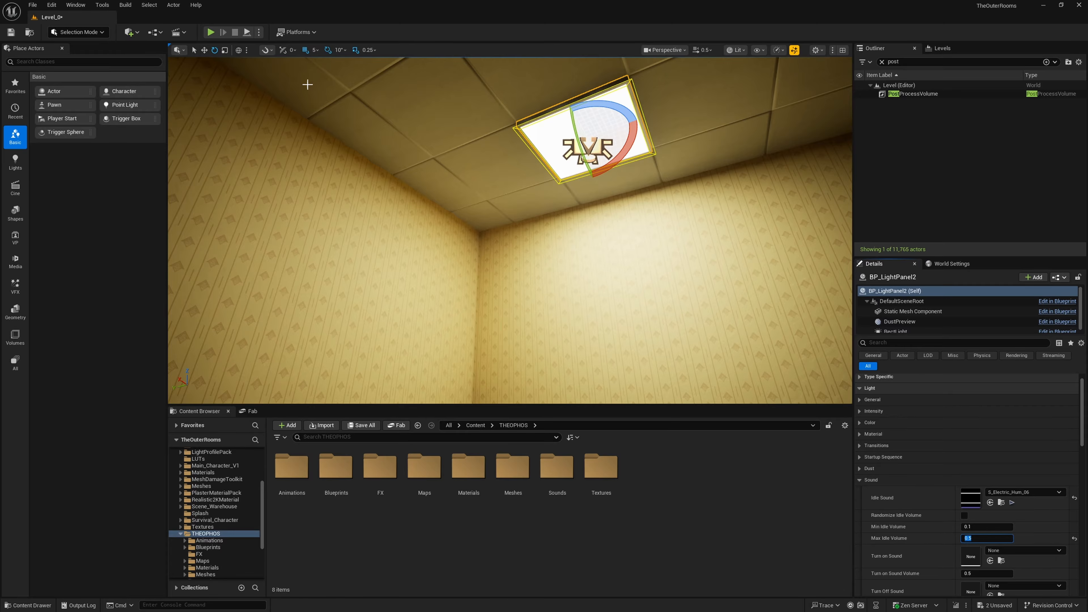
key(alt+p)
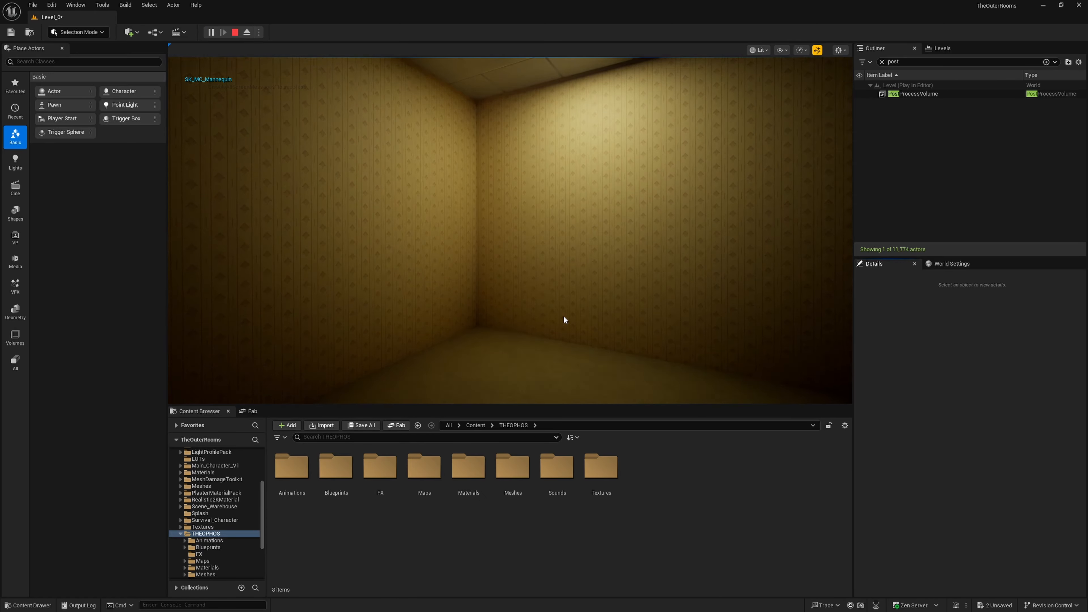
click(563, 320)
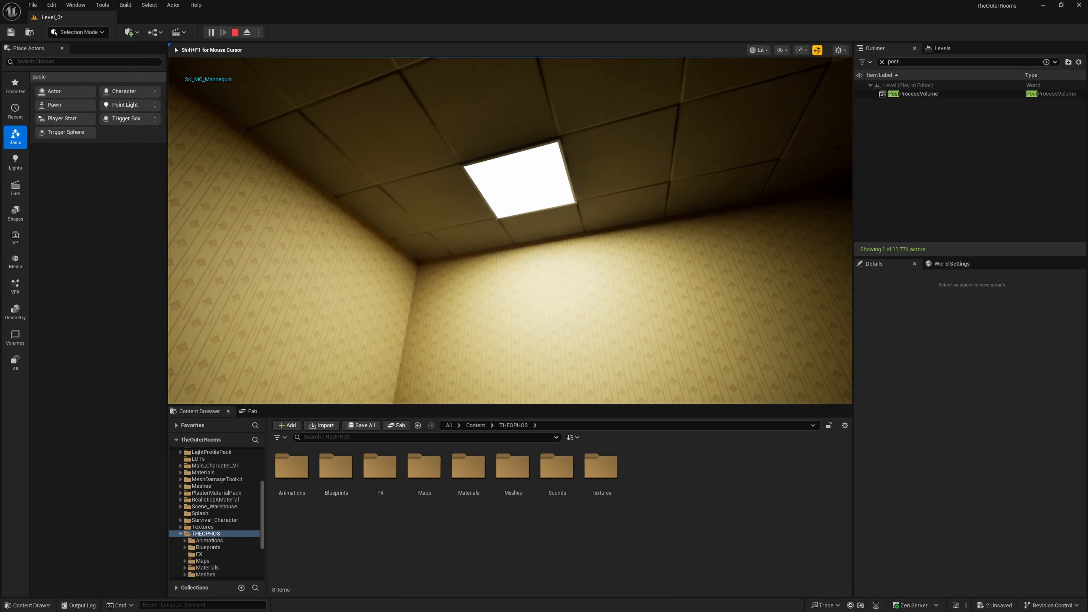
key(Escape)
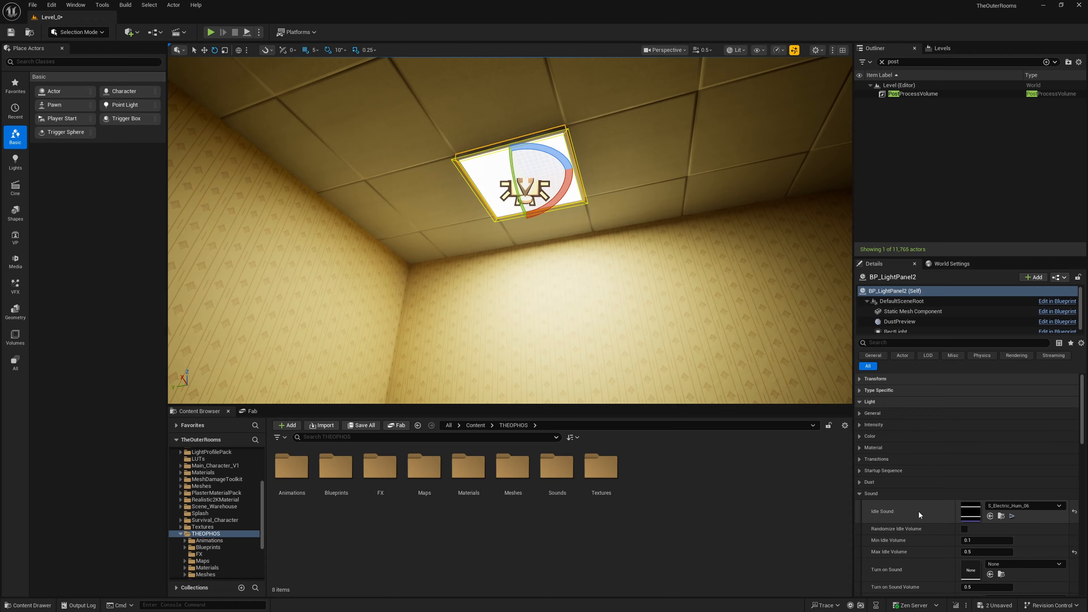
Reset the light panel's Idle Sound to its default, play-test the level, and undo the reset
scroll(881, 516, down, 2)
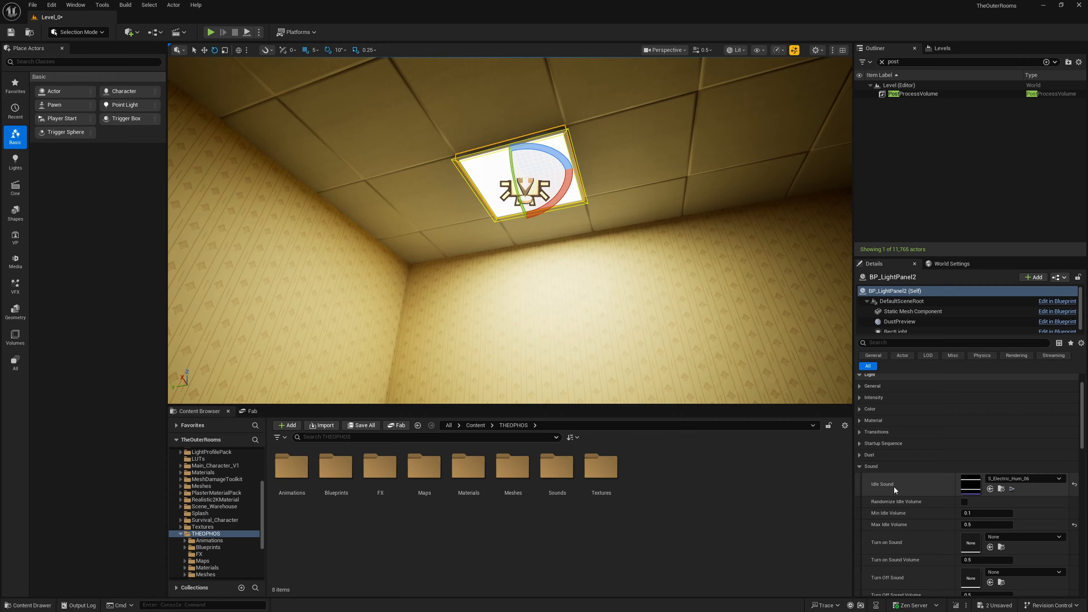
click(860, 466)
scroll(878, 505, down, 2)
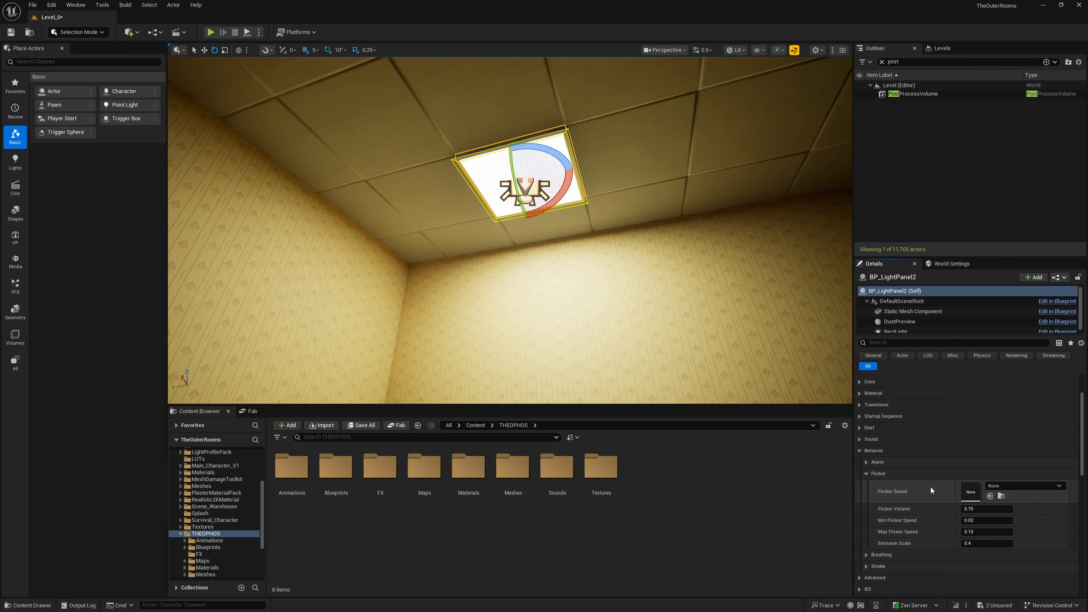
click(860, 439)
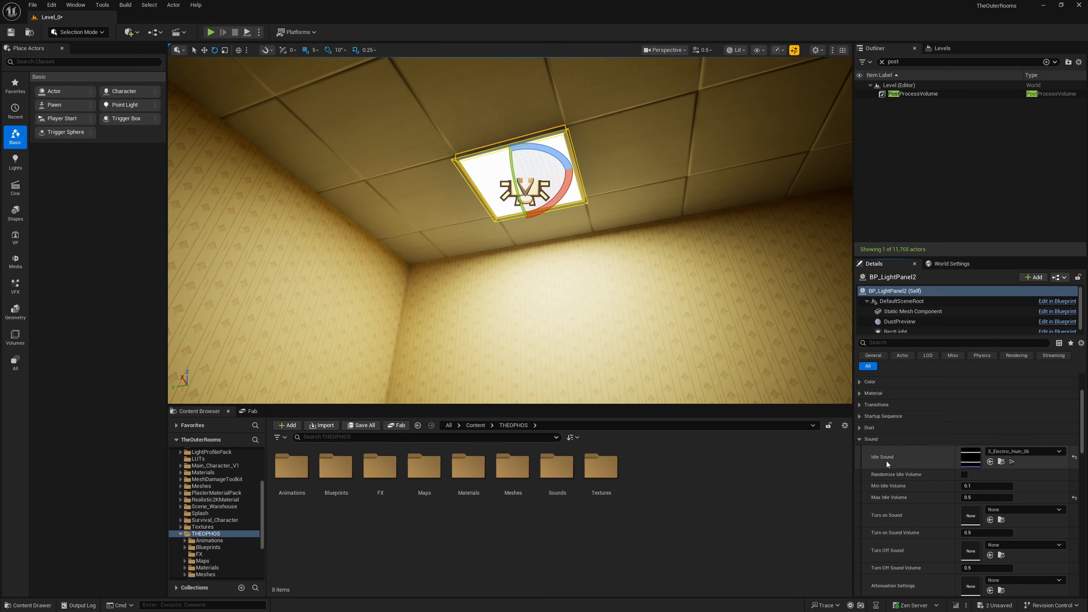
click(1075, 457)
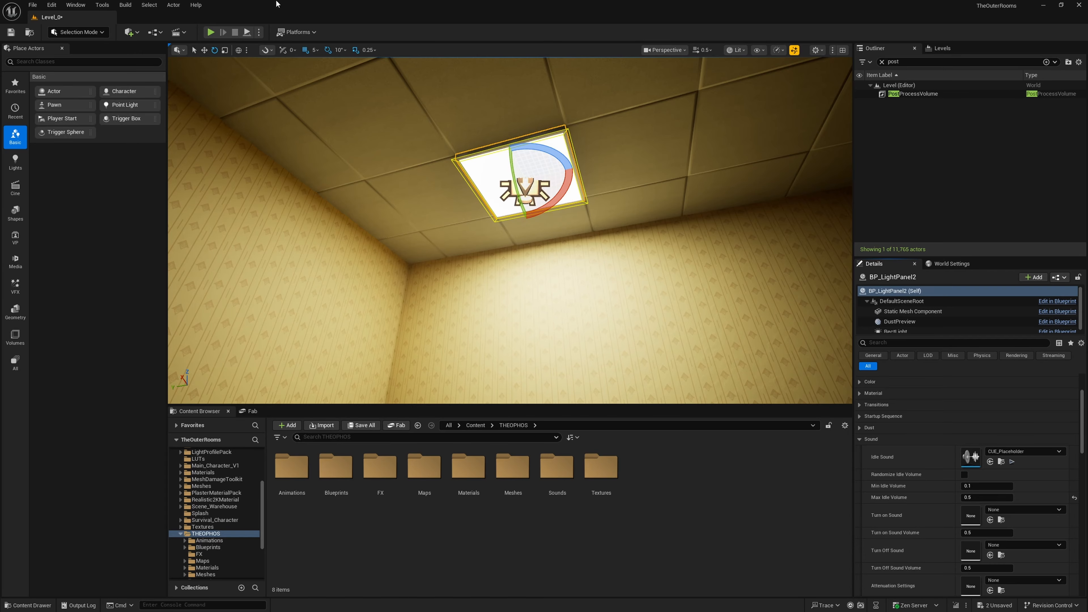
key(alt+p)
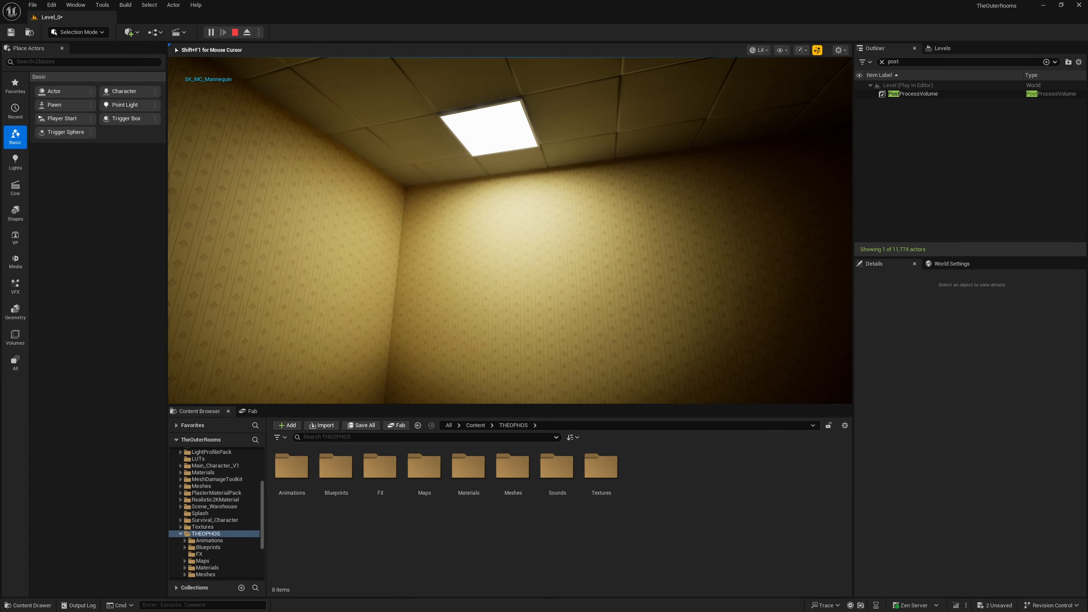
key(Escape)
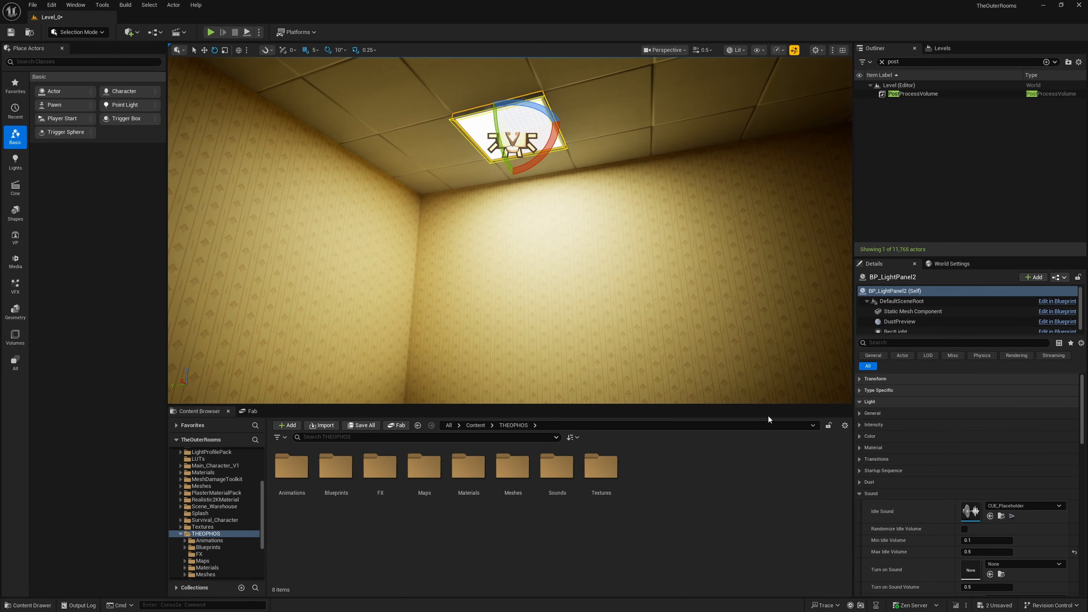
key(ctrl+z)
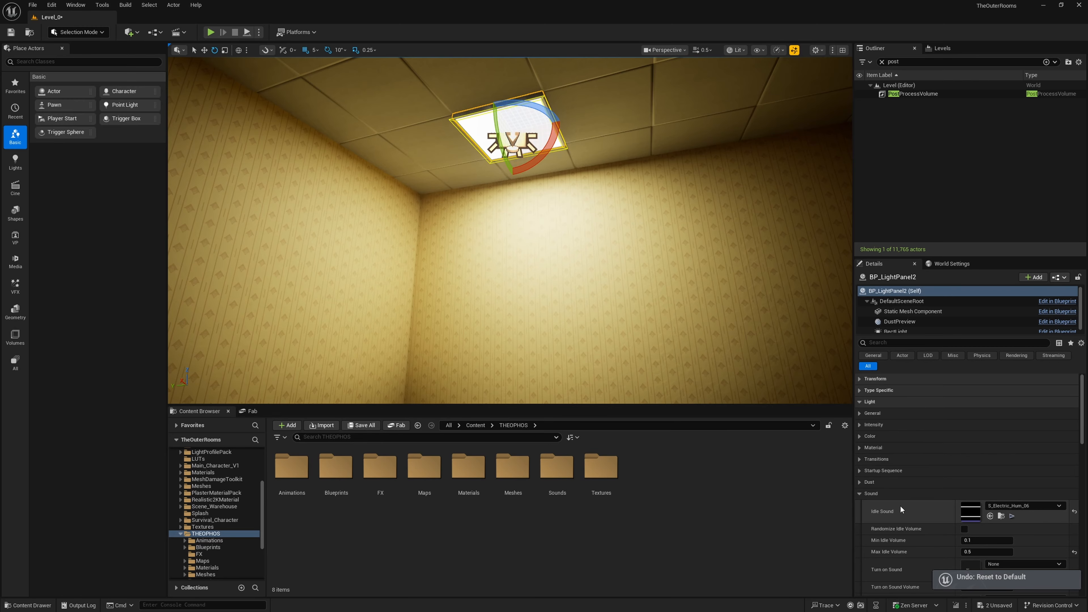
Look around the room's lights and switch the light panel's Randomize Idle Volume option on and off again
scroll(914, 511, down, 2)
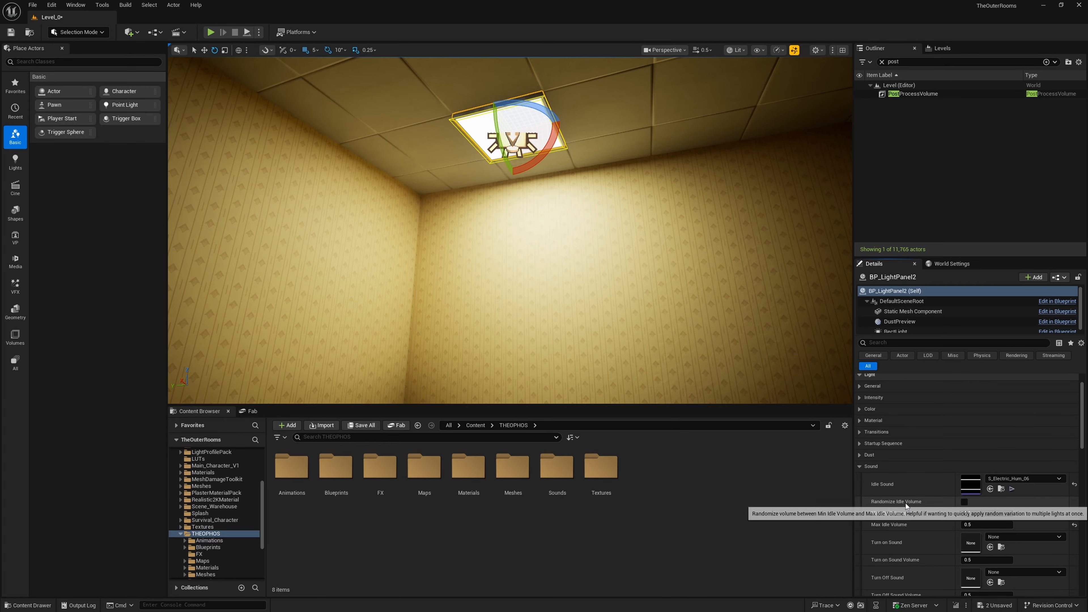
right_drag(704, 311, 704, 312)
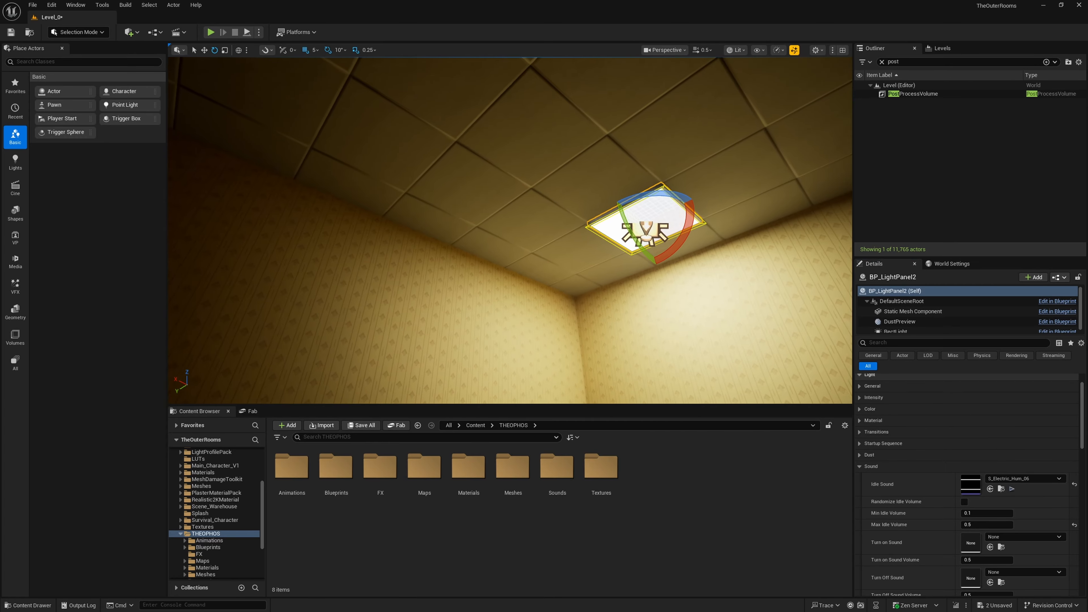
right_drag(606, 201, 606, 202)
right_drag(681, 264, 681, 264)
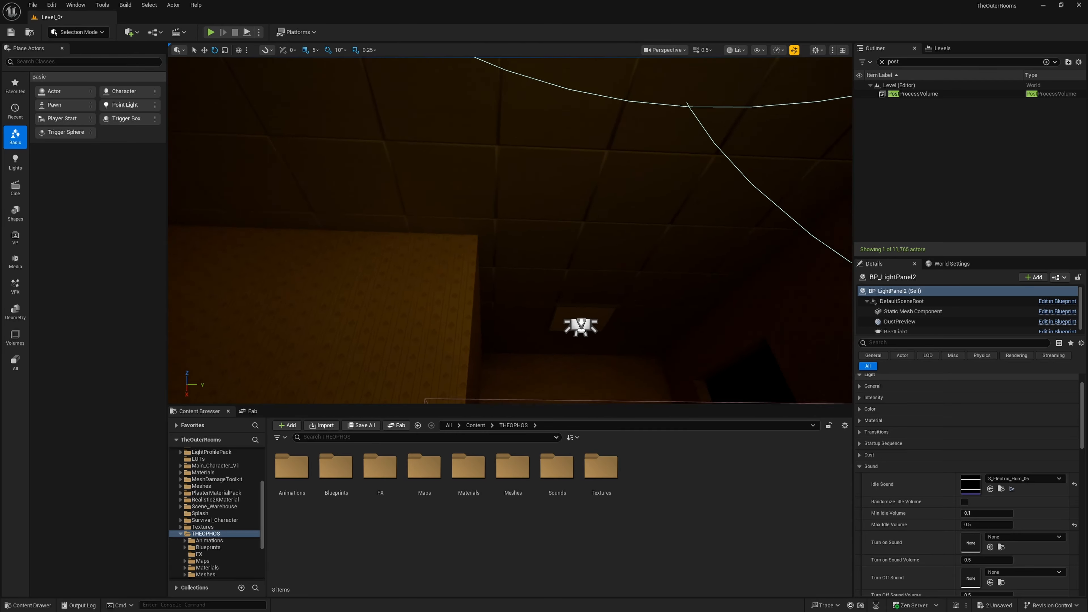
right_drag(455, 182, 455, 182)
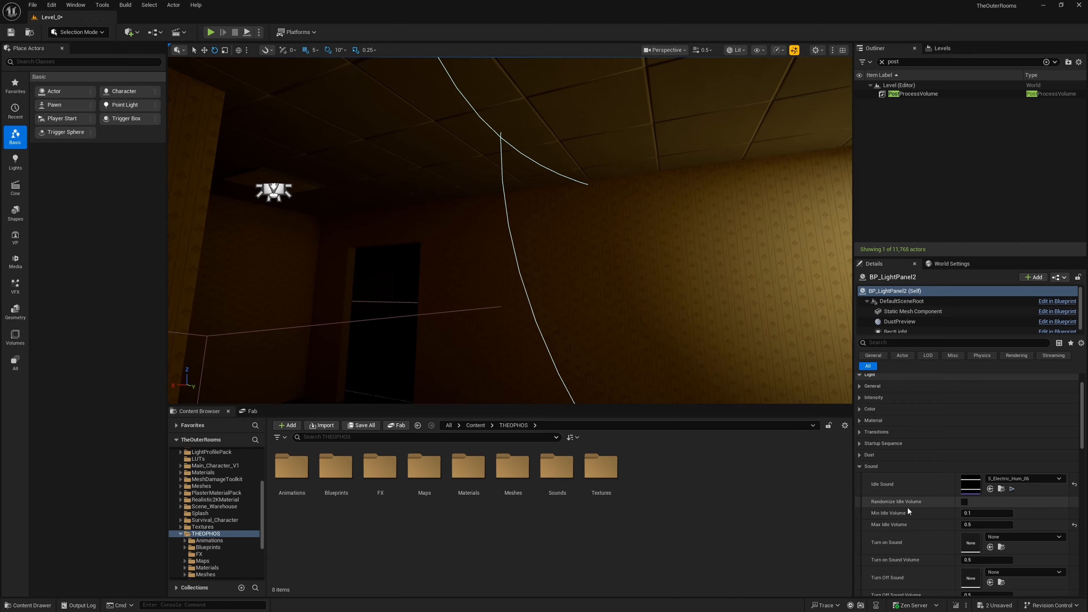
click(964, 502)
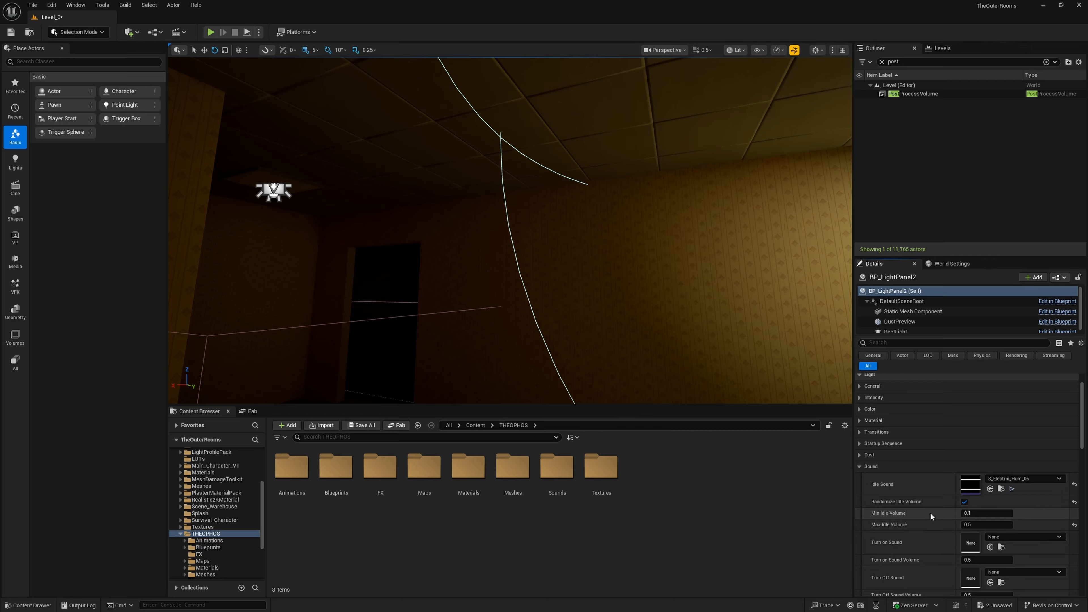
click(966, 501)
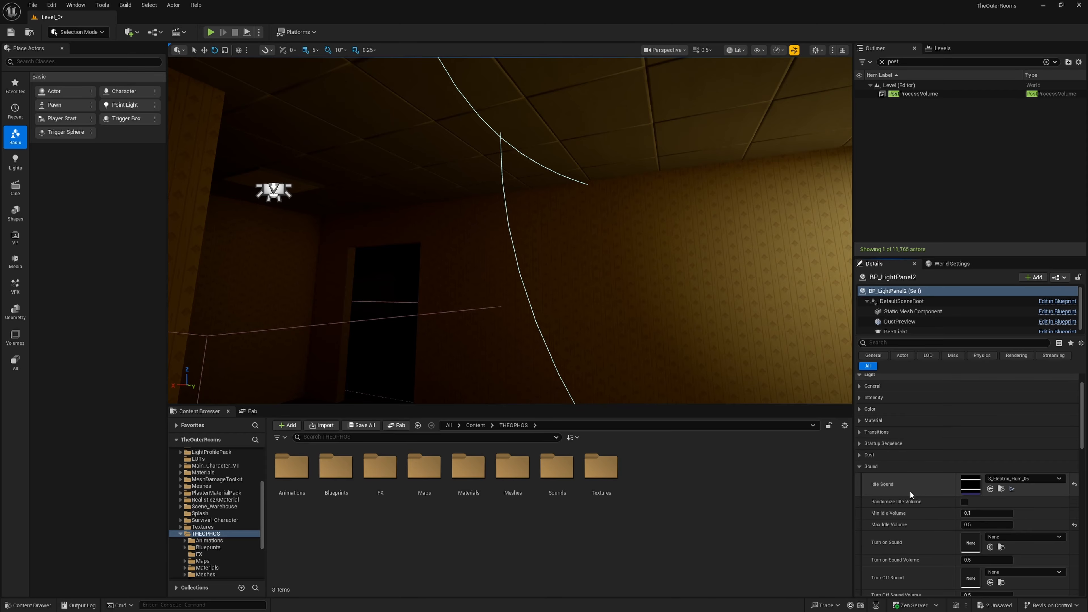
Search the sound assets for "flicker" and assign S_Flicker_Idle_01 as the light panel's Flicker Sound
right_drag(706, 326, 819, 300)
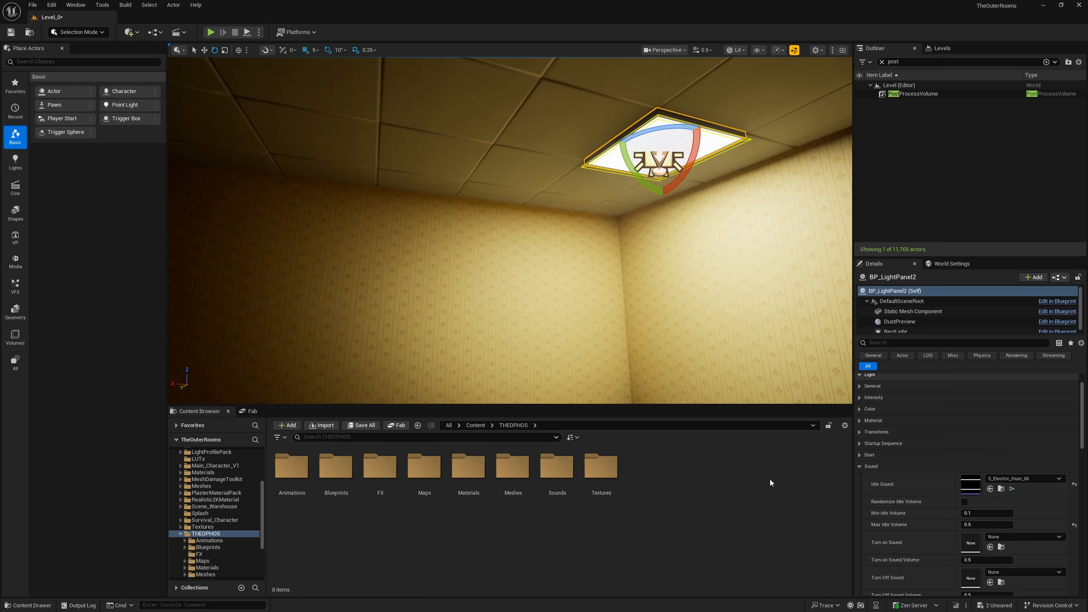
click(860, 466)
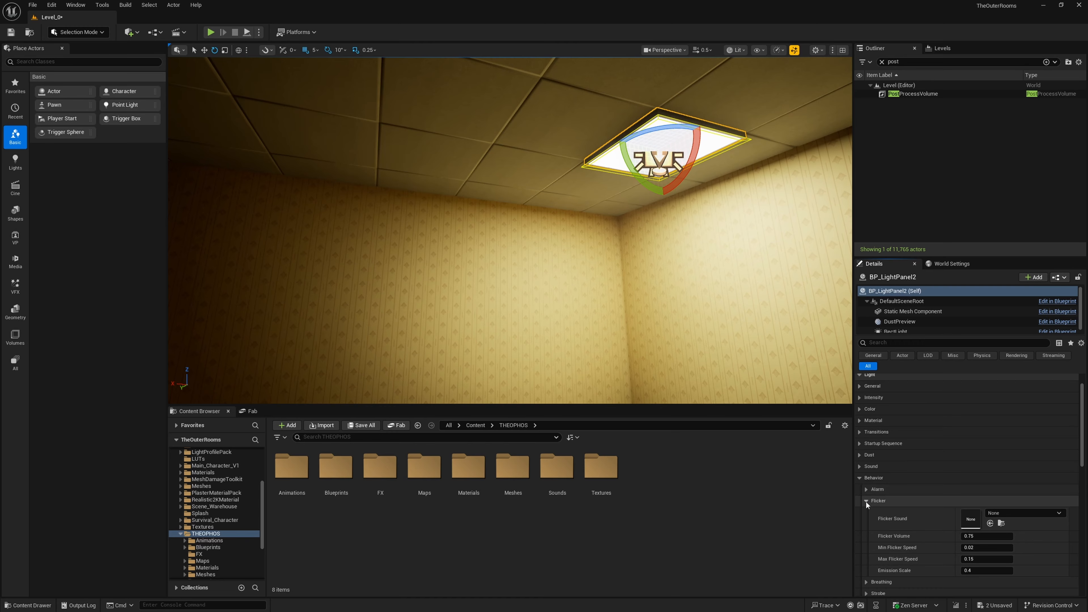
scroll(868, 502, down, 2)
click(1004, 487)
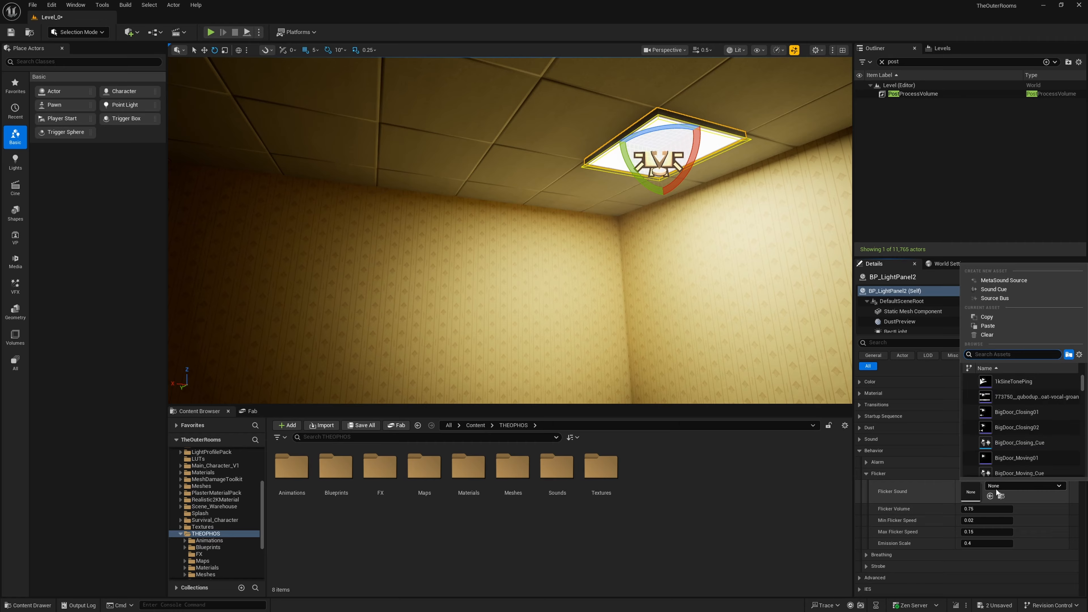
text(flicker)
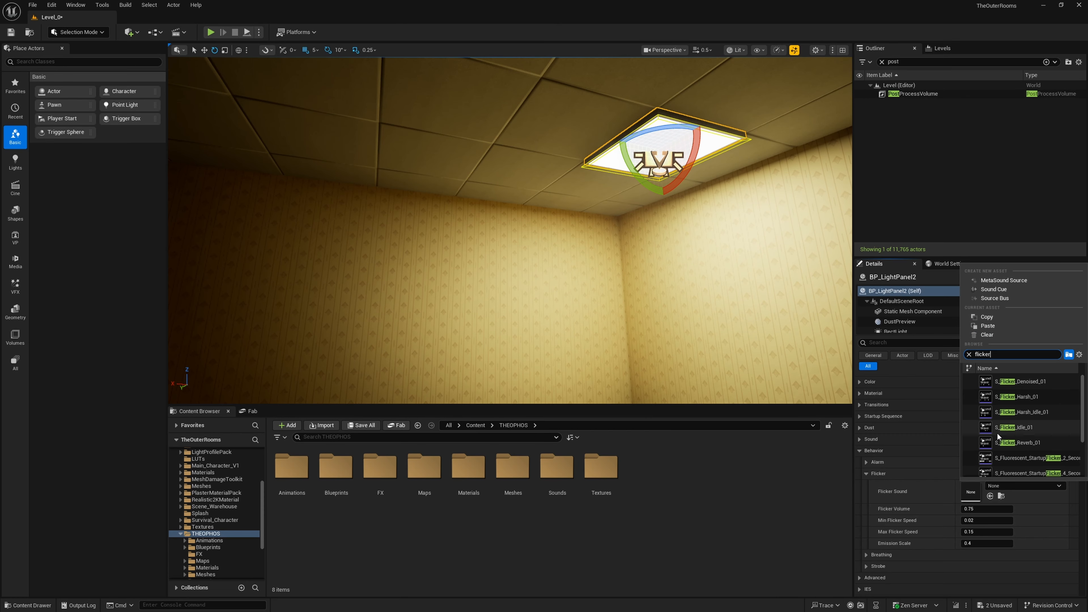
mouse_move(987, 428)
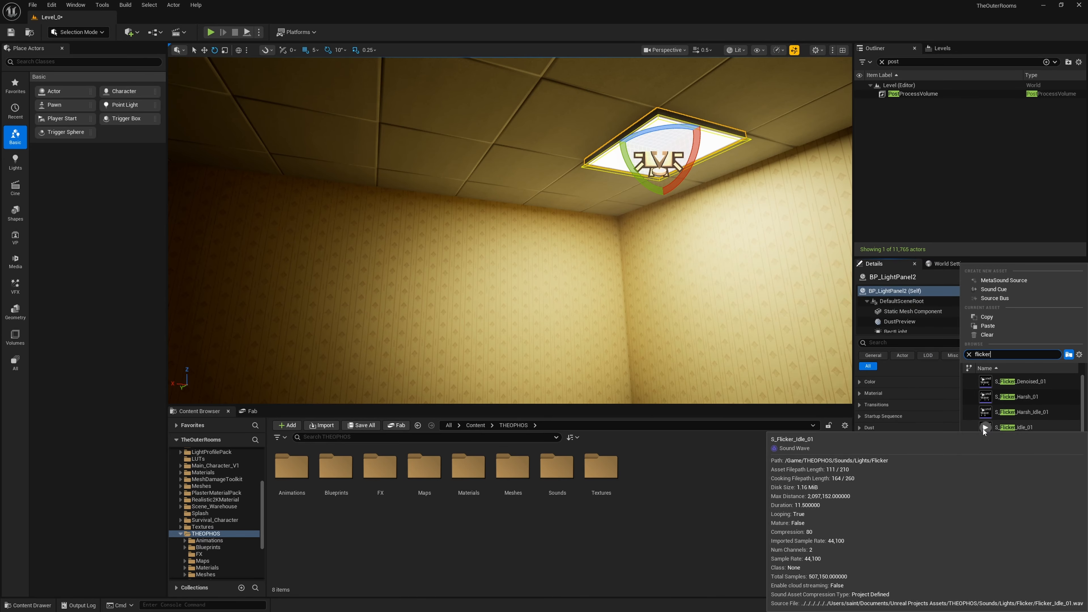
click(1025, 426)
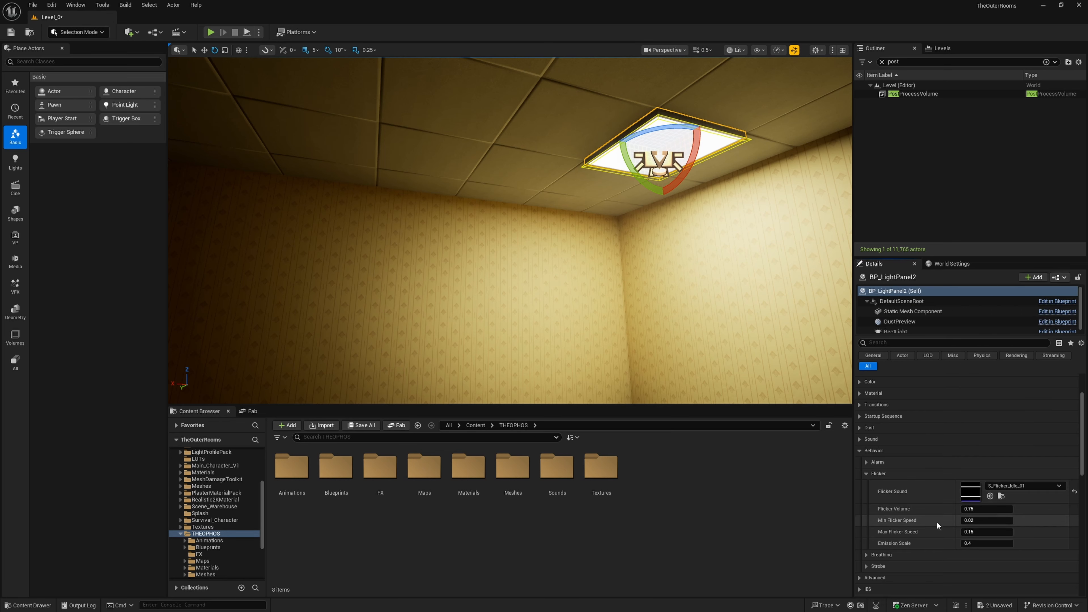
Set the light panel's Flicker Volume to 0.5 and check its idle Sound settings
click(977, 509)
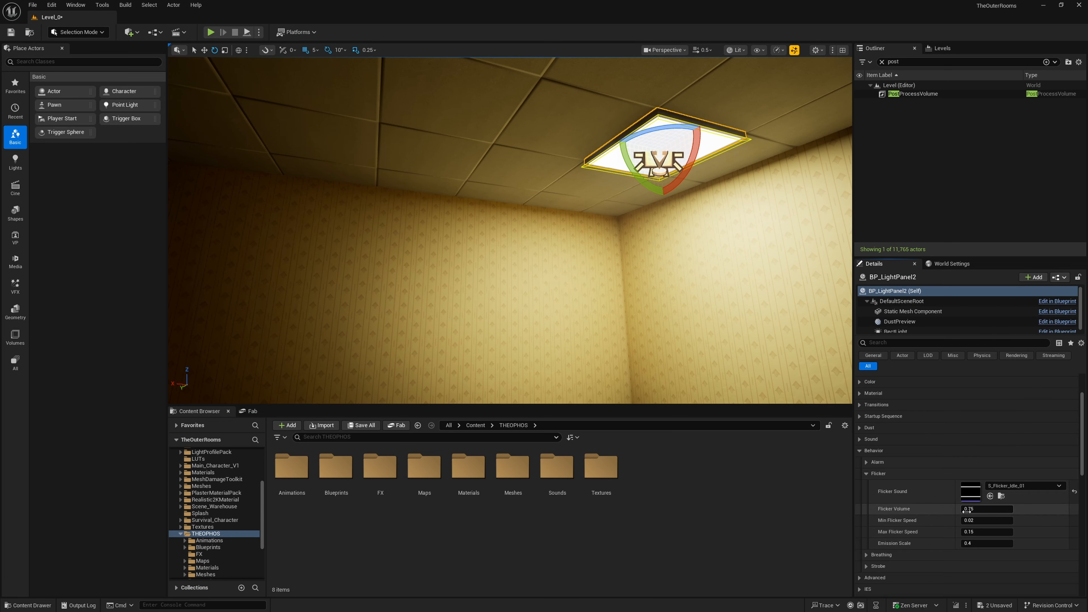
text(0.5)
key(Return)
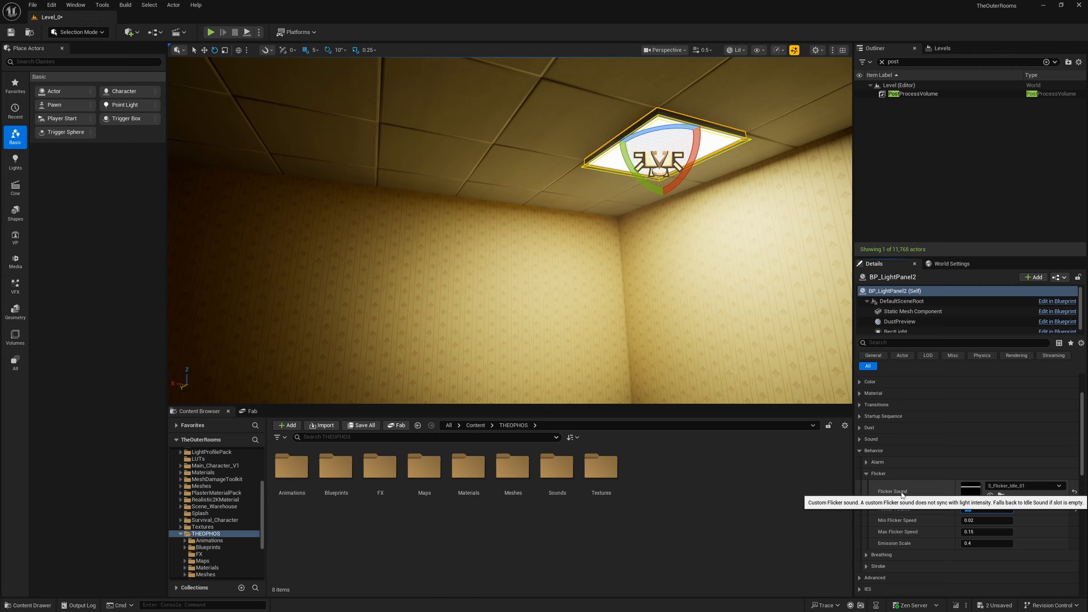
click(862, 440)
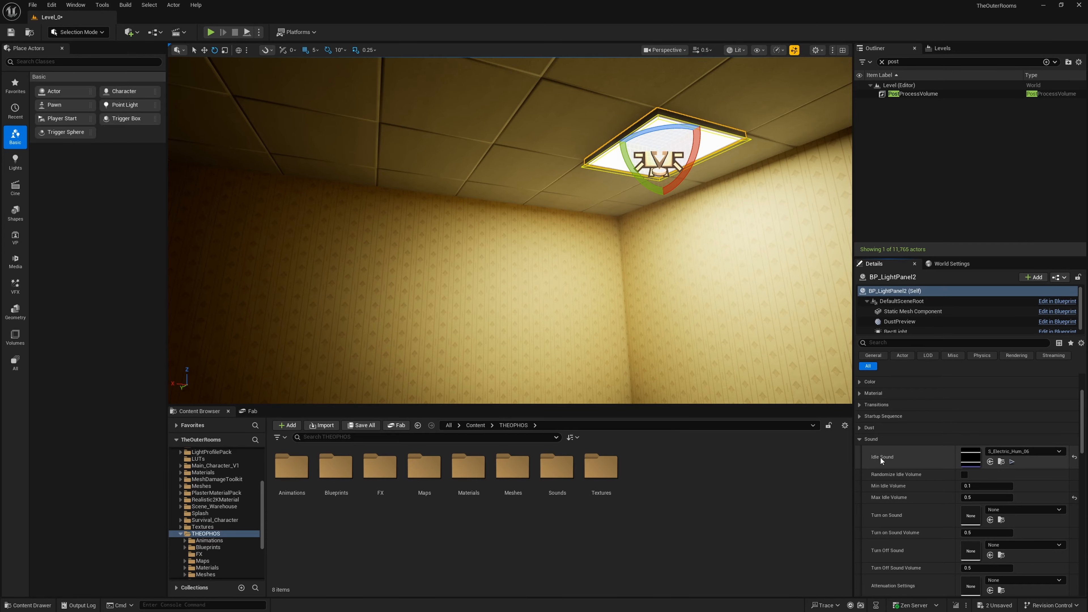
click(858, 438)
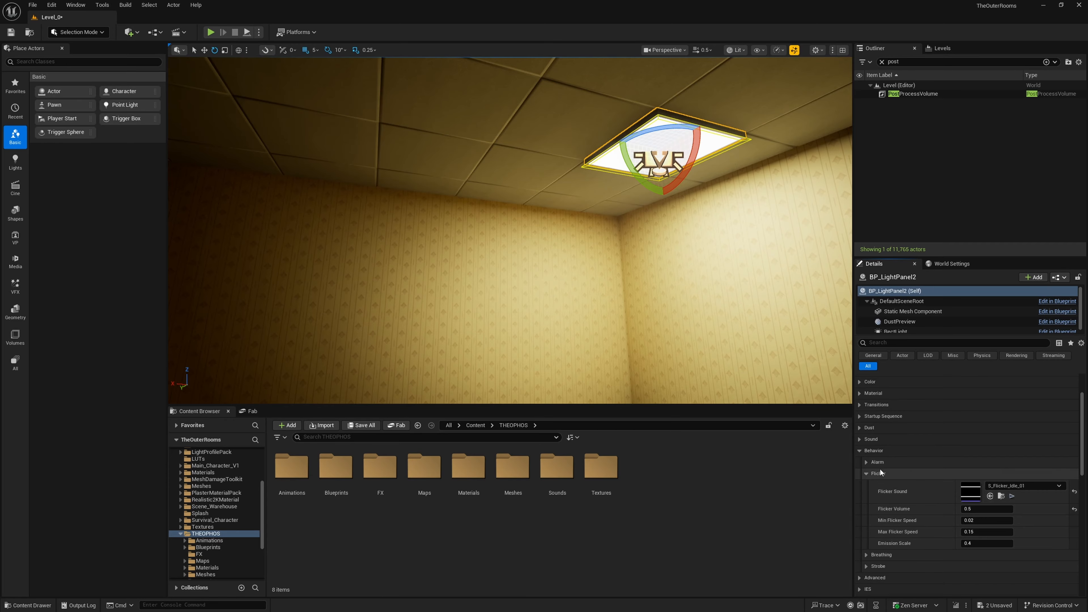
Play-test the level and observe the ceiling light to hear its idle and flicker sounds
click(210, 32)
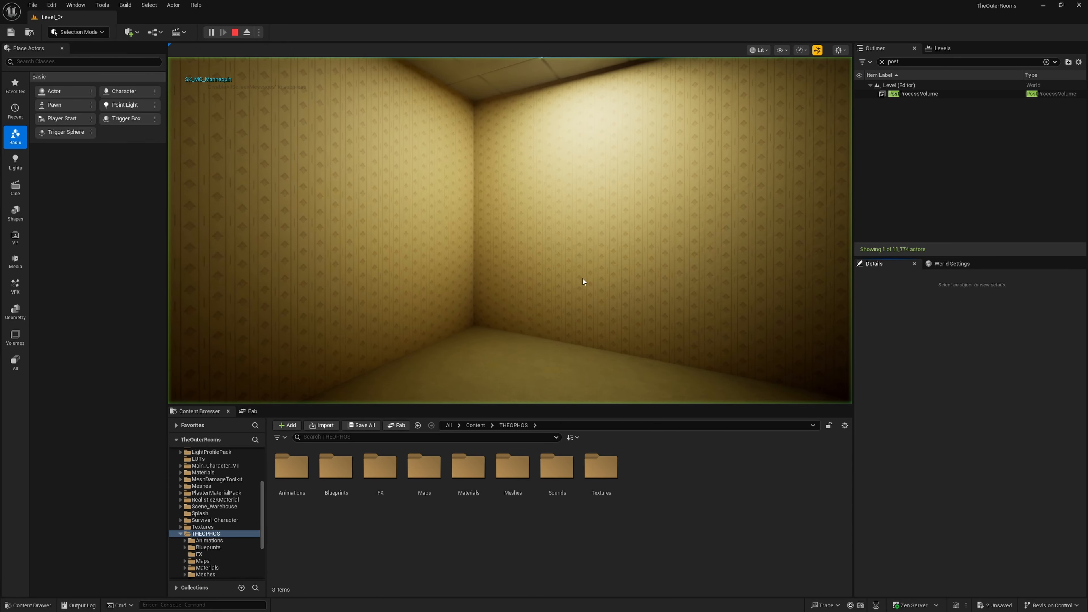
click(582, 278)
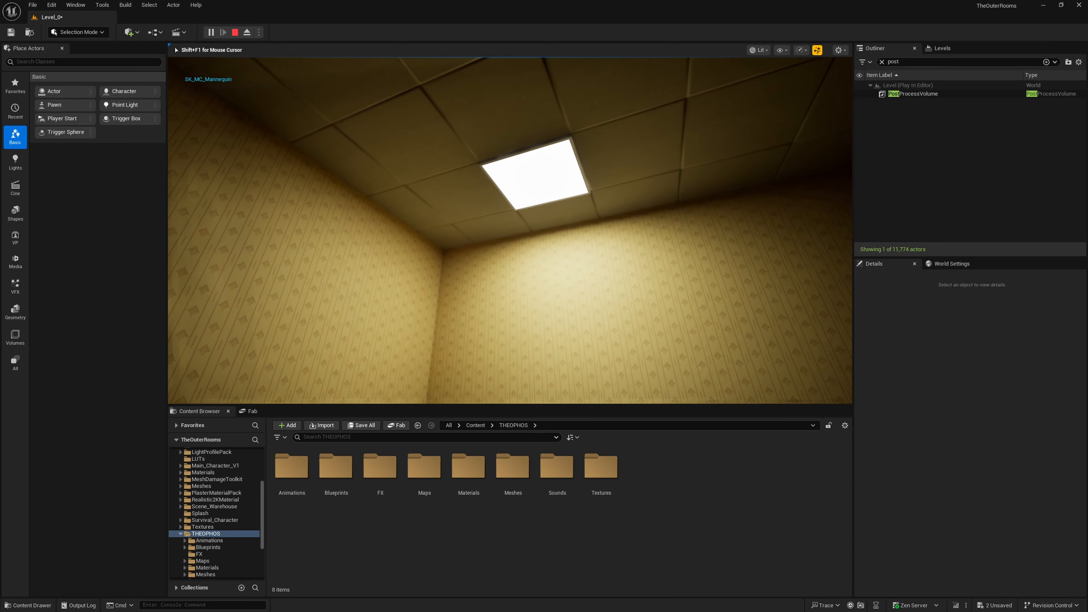
key(Escape)
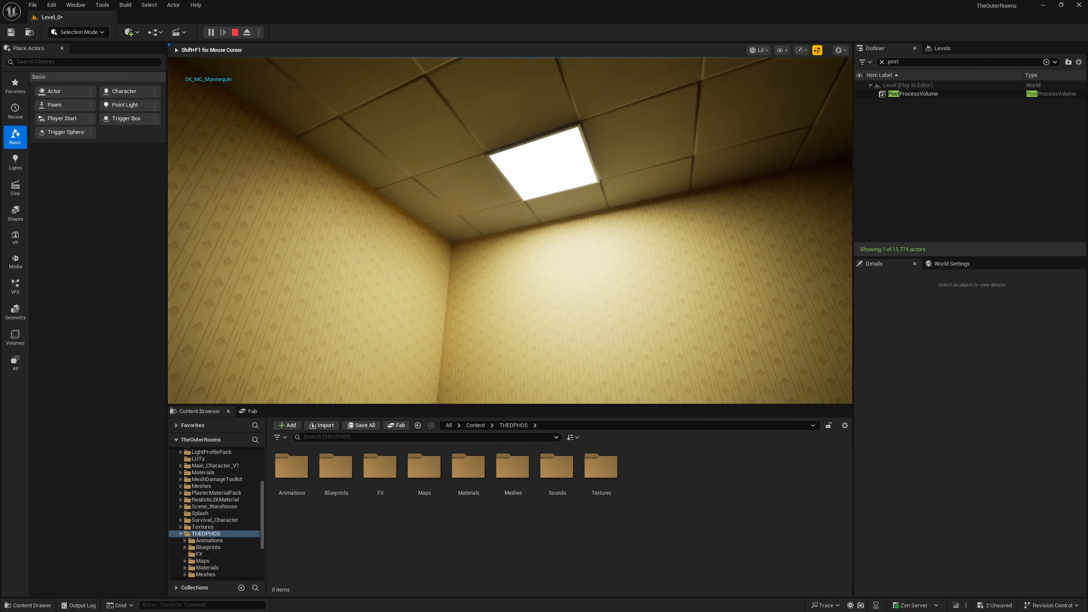
Change the light panel's Flicker Sound to S_FluorescentLight_Flicker
click(544, 163)
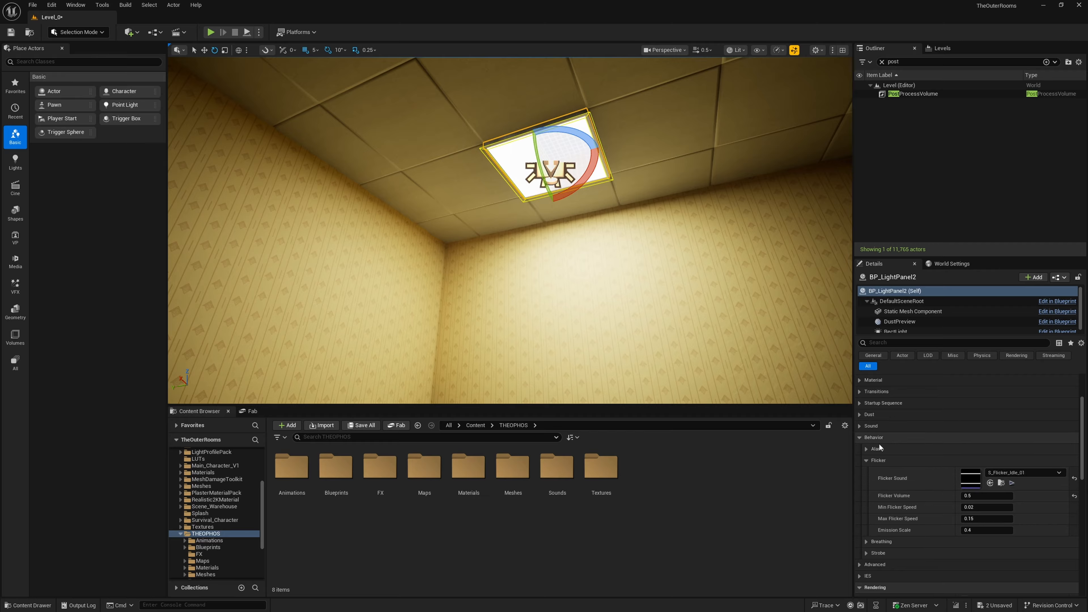
click(996, 474)
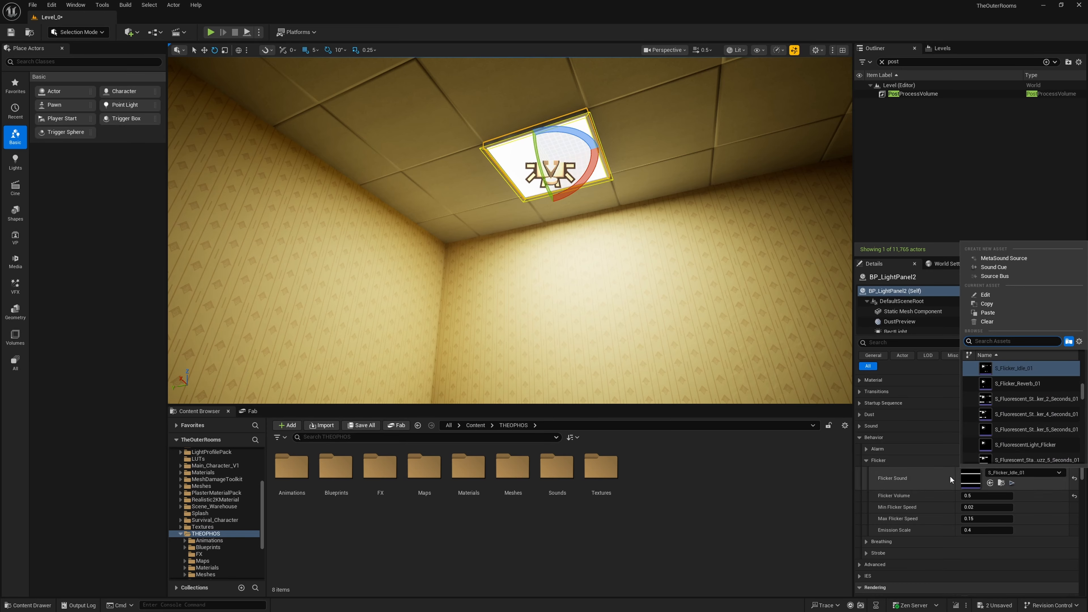
click(925, 476)
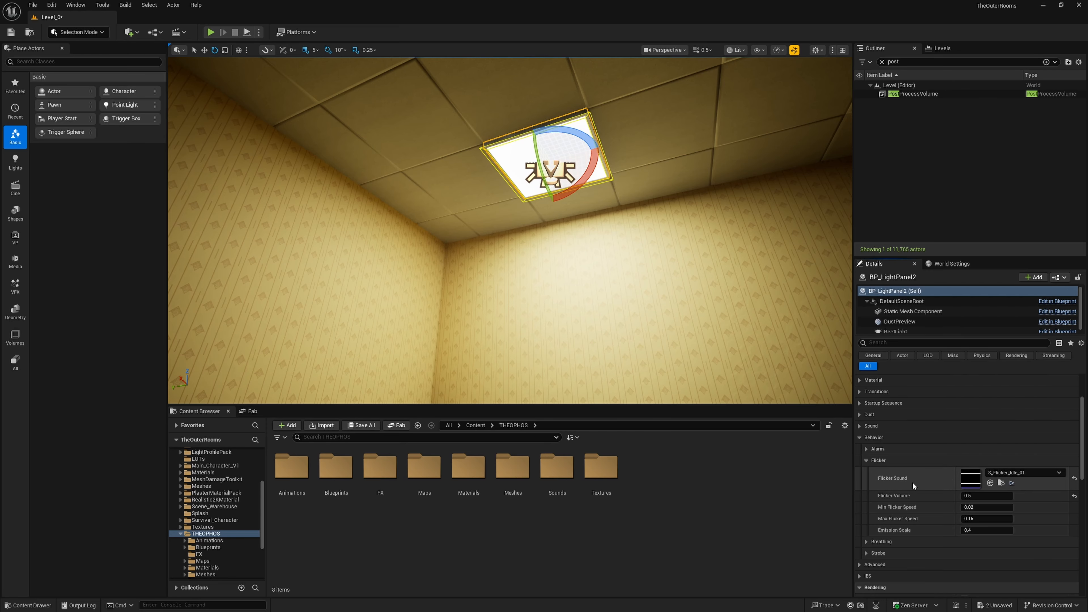
click(1002, 474)
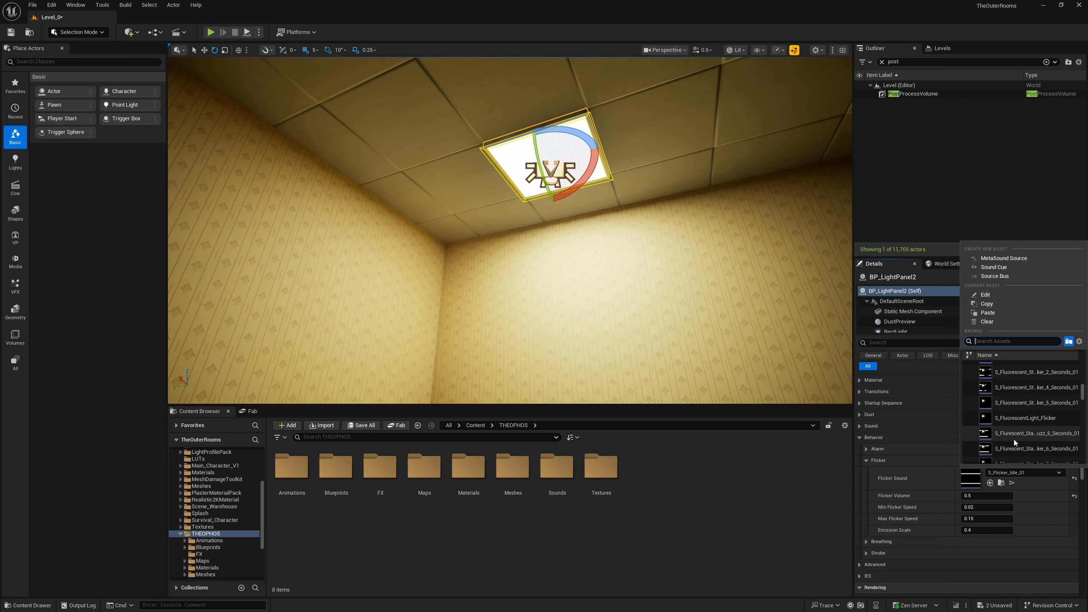
click(1026, 422)
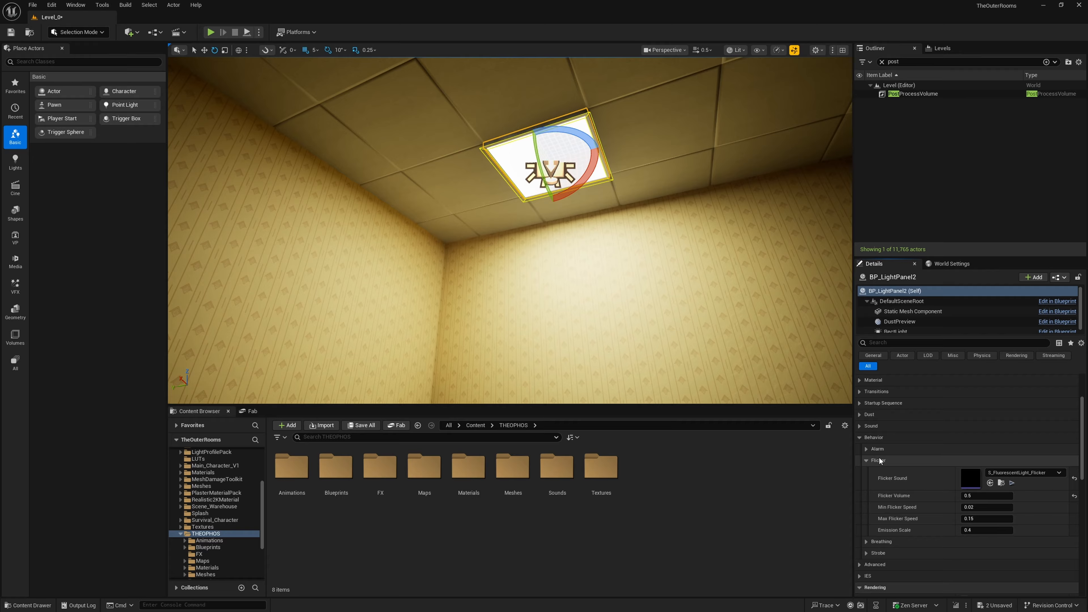
Reset the Flicker Sound of BP_LightPanel2 to None in its Flicker behavior settings
click(867, 459)
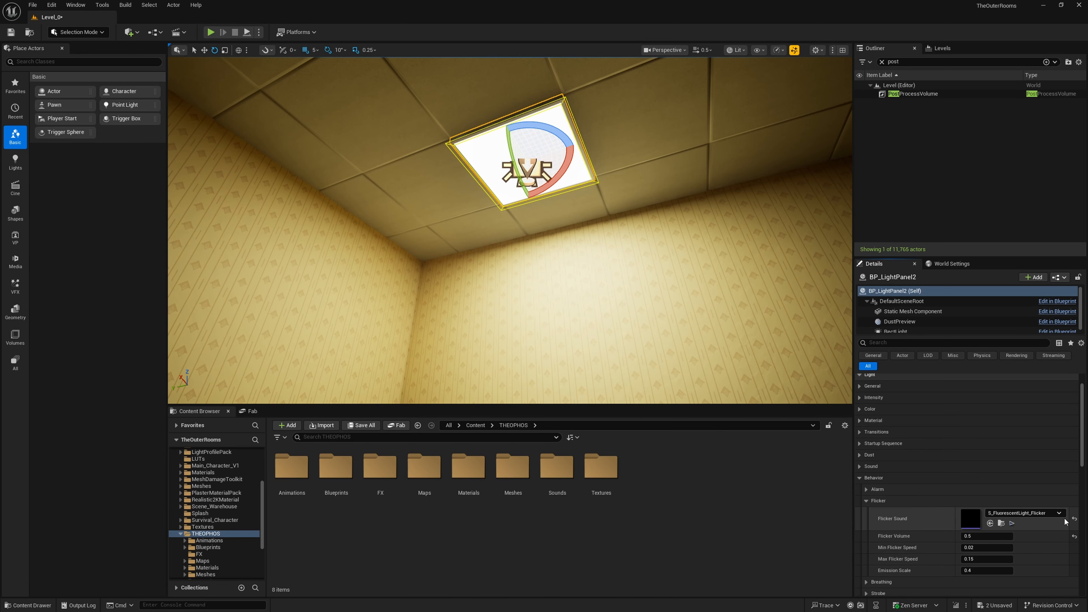
click(1075, 518)
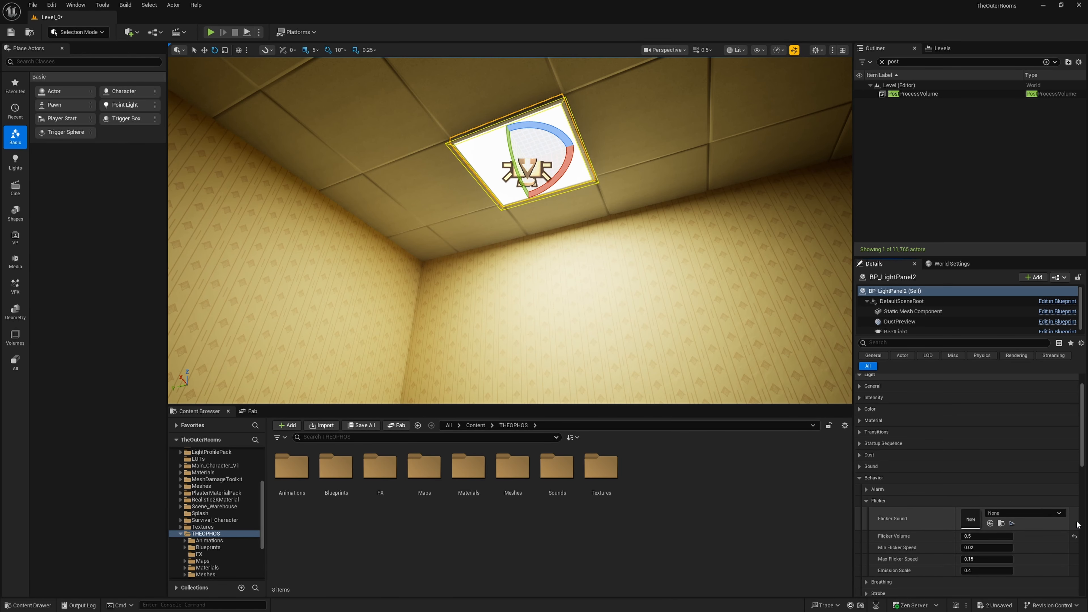
click(859, 478)
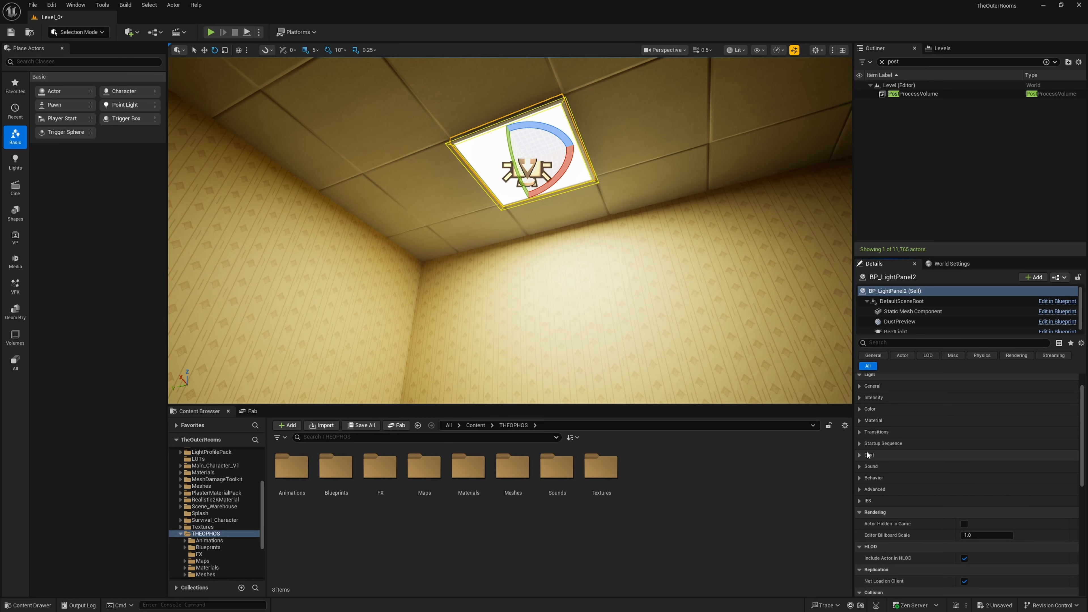
Search the sound assets for "flicker", assign S_Flicker_Idle_01 as the light panel's Idle Sound, and play-test the level
click(861, 466)
click(1023, 478)
text(flicker)
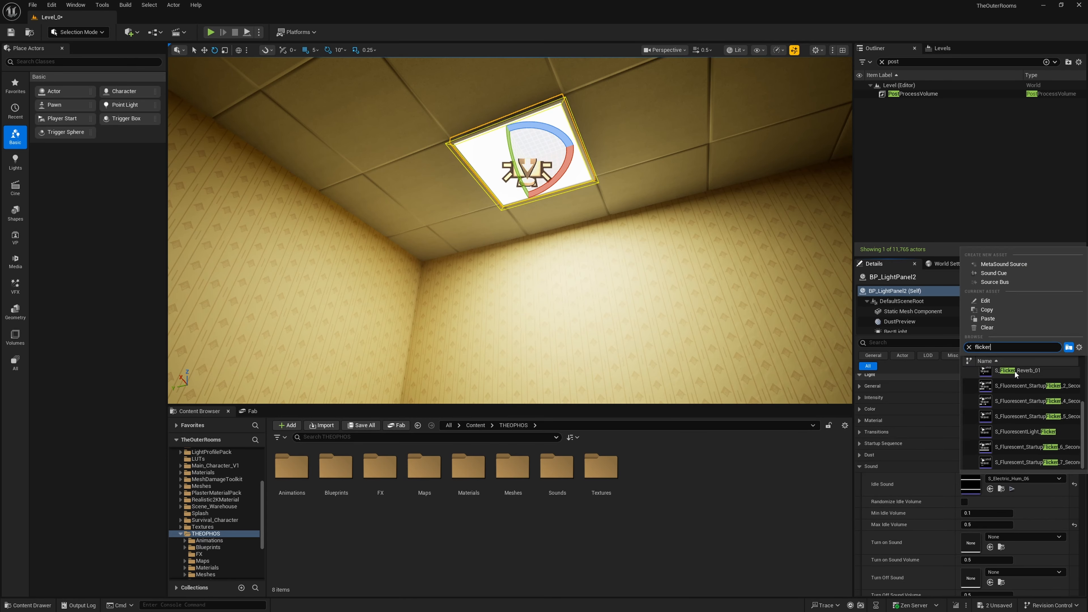
key(alt+p)
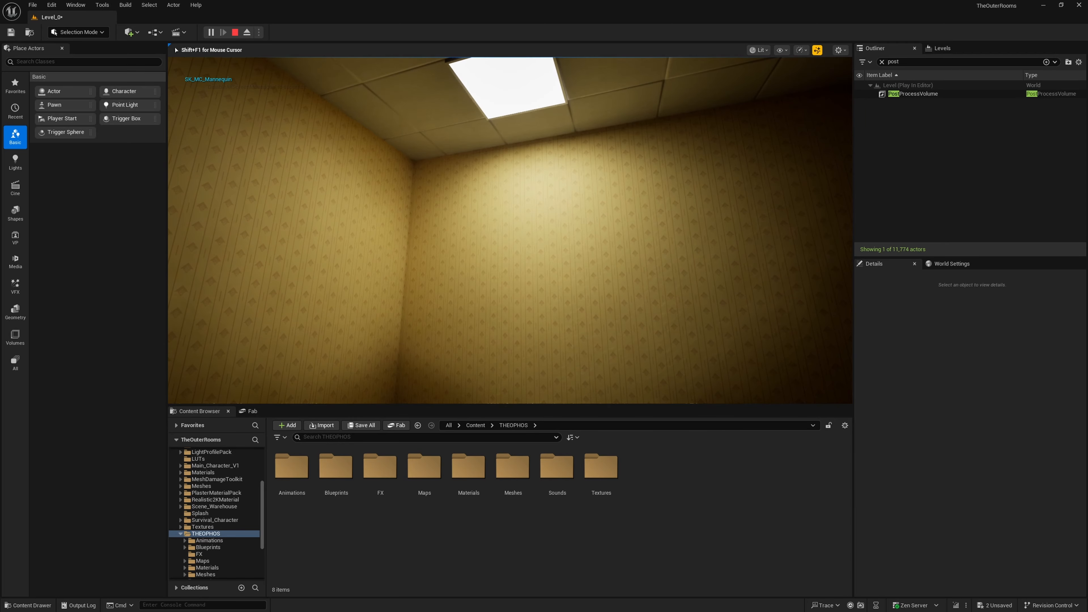
key(Escape)
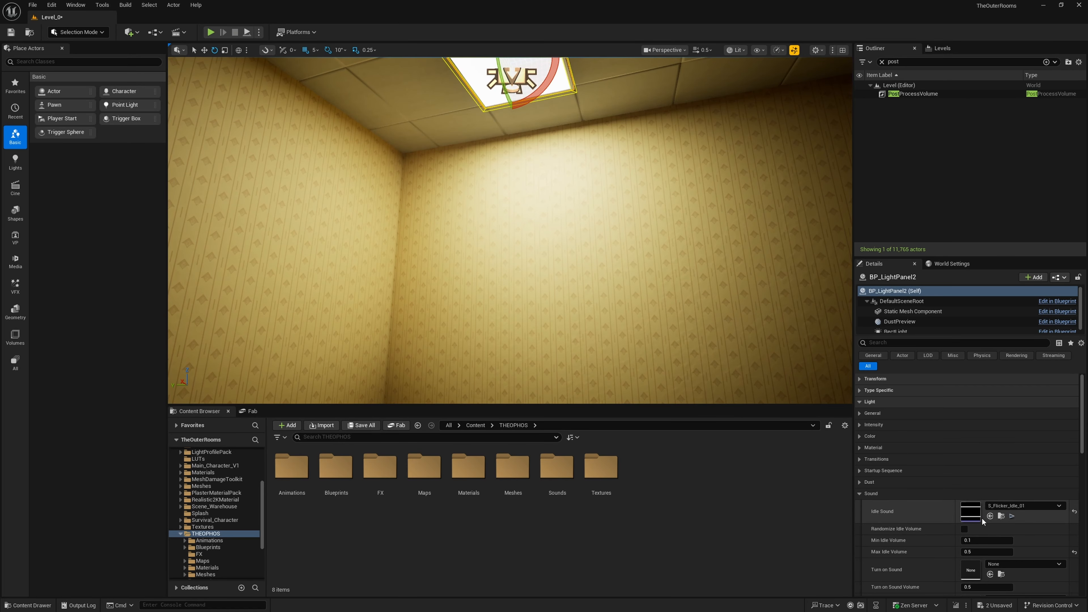
Reset the light panel's Idle Sound, search the assets for "idle hum" and assign S_Electric_Hum_06 instead
click(1074, 511)
scroll(918, 535, down, 2)
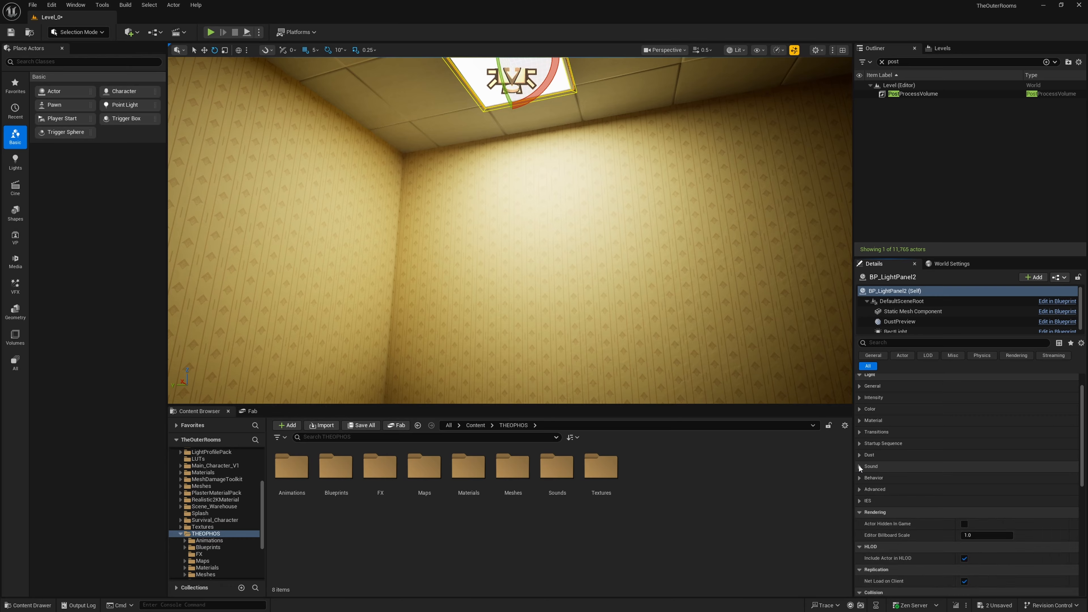
click(859, 465)
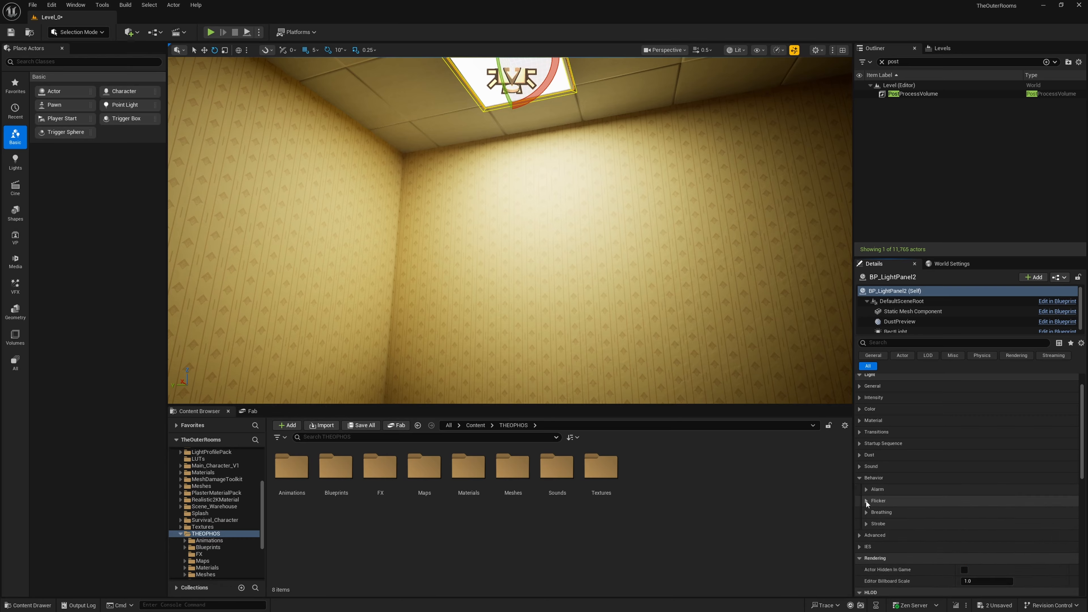
click(866, 501)
scroll(874, 505, down, 3)
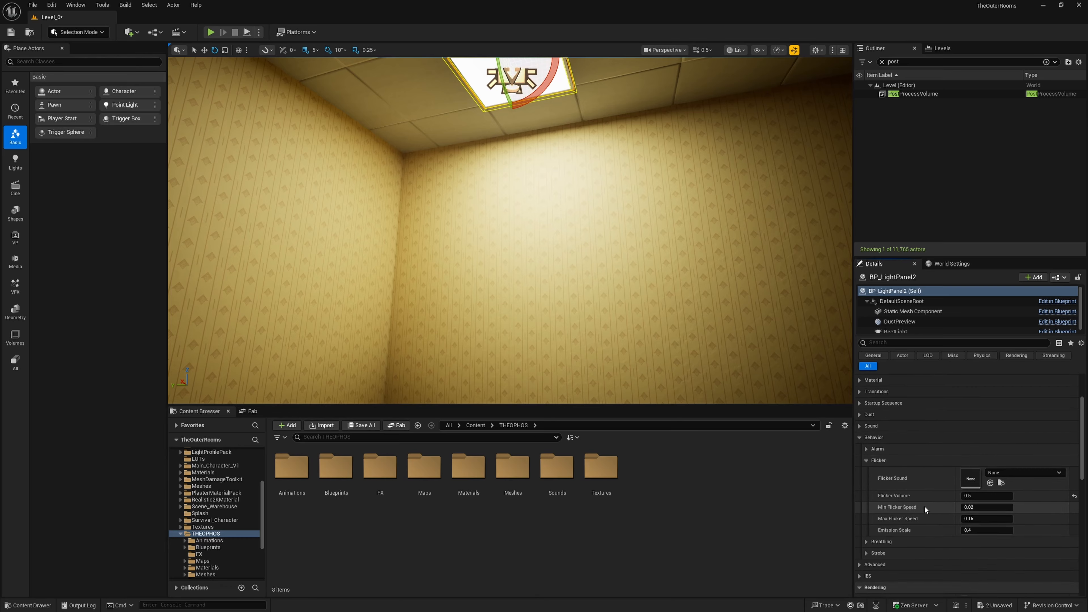
click(860, 426)
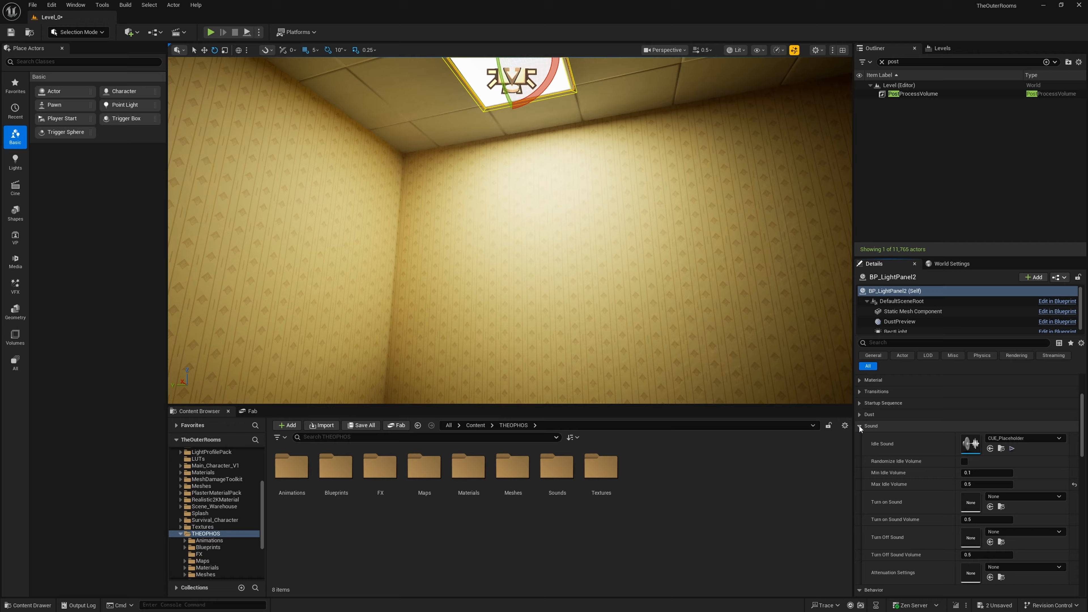
click(1019, 438)
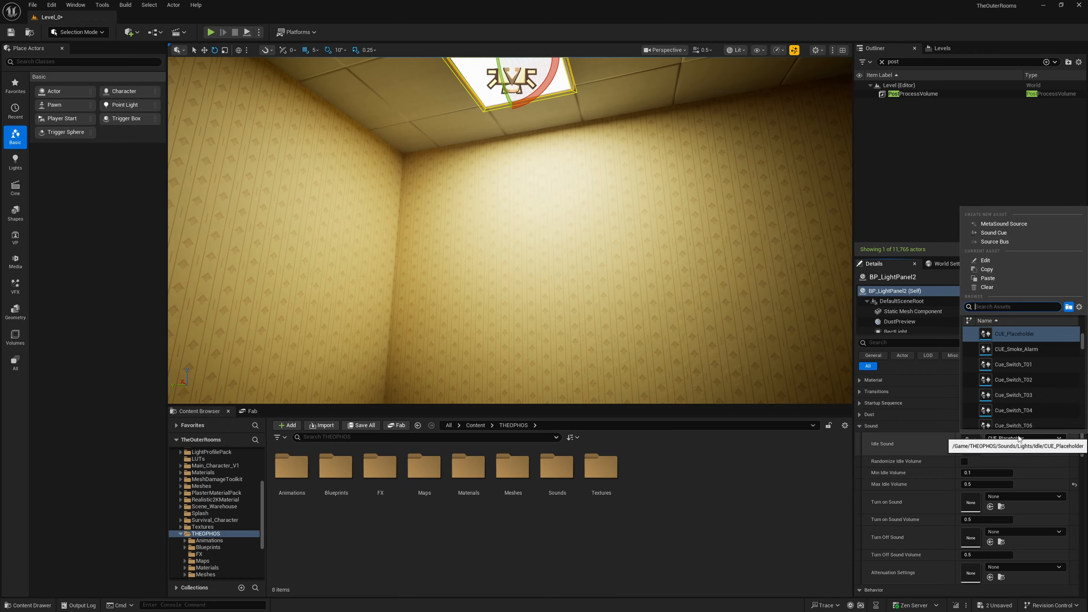
text(idle hum)
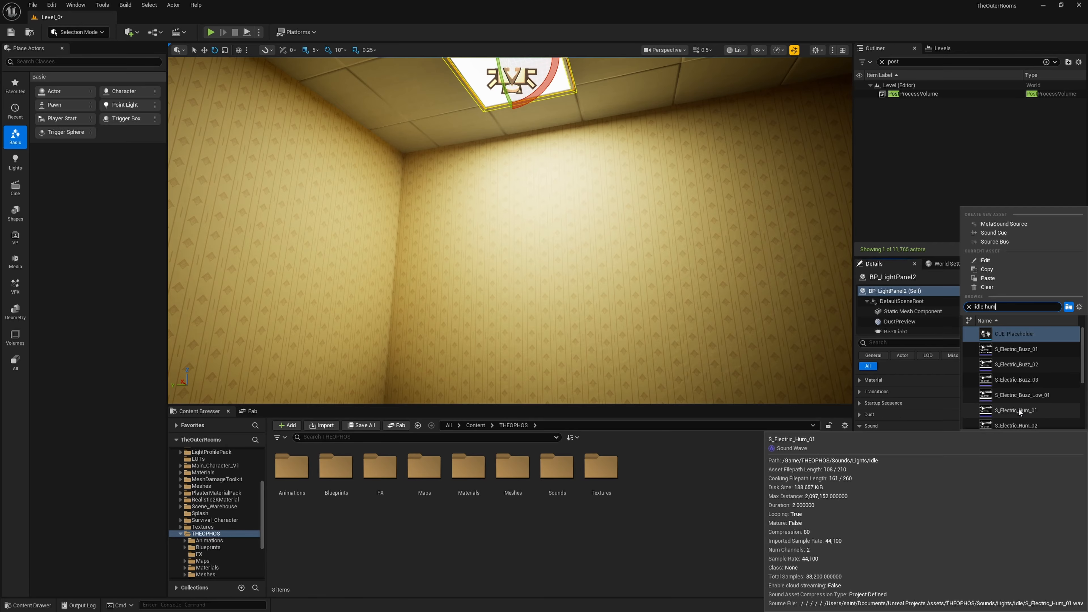
scroll(1019, 408, down, 3)
click(1018, 408)
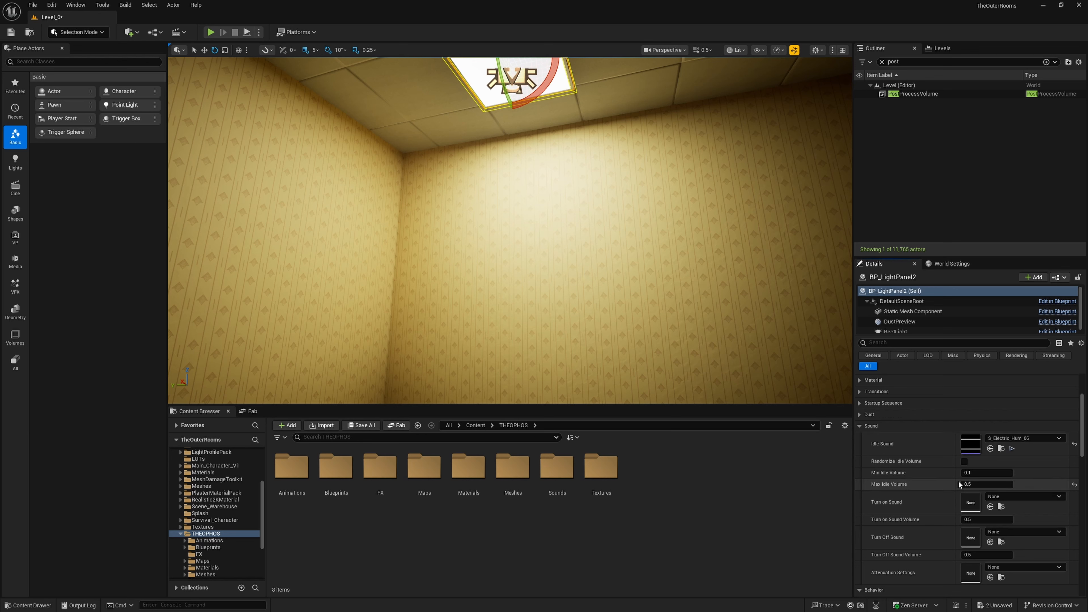
Review the light panel's Flicker settings and its idle sound volume settings
click(861, 398)
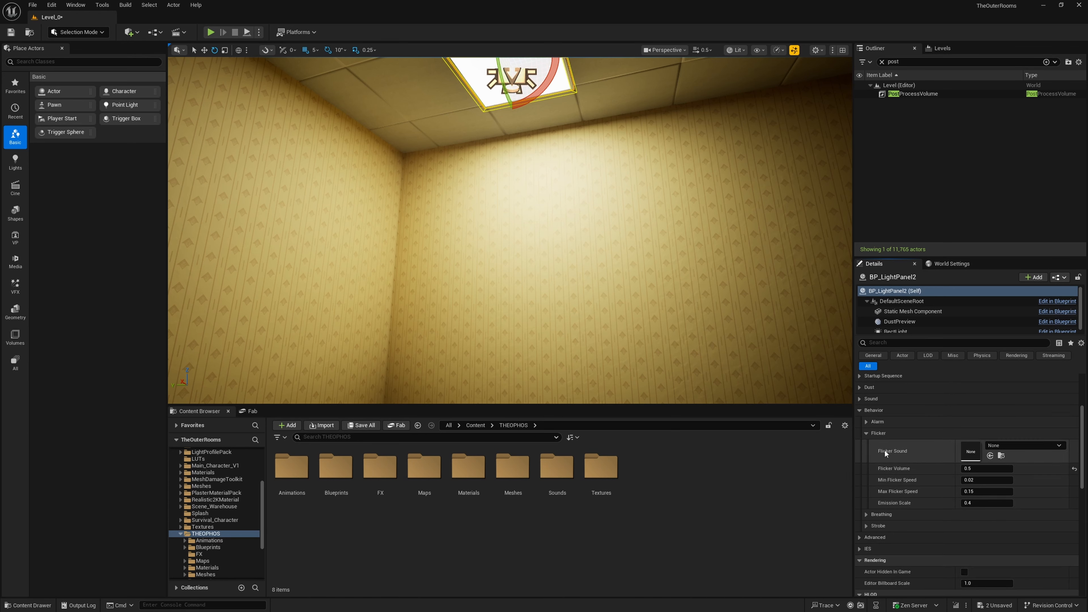
scroll(899, 459, down, 1)
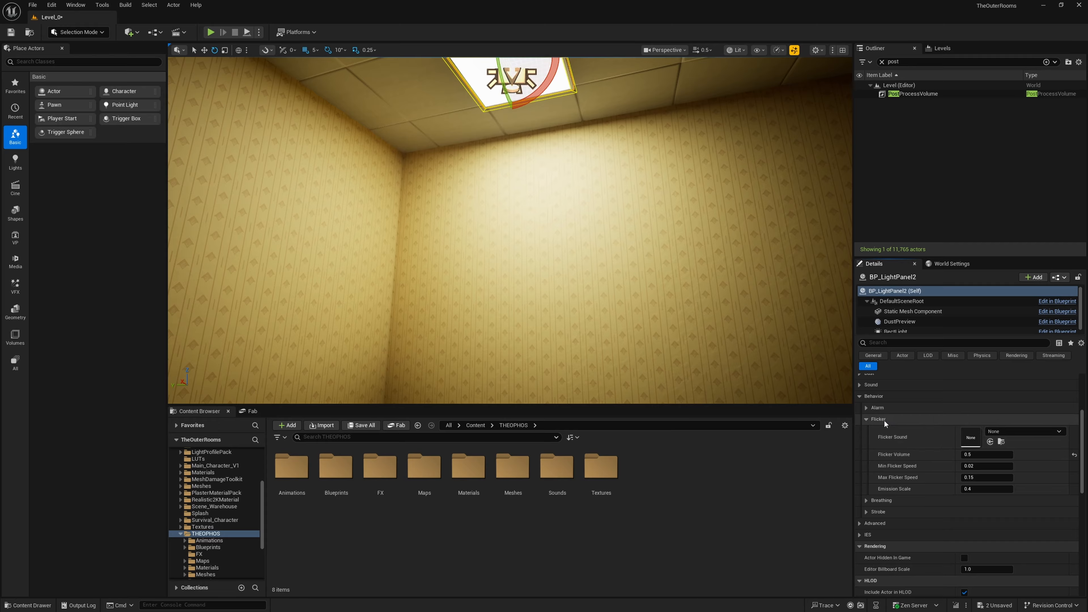
scroll(884, 419, up, 2)
click(859, 412)
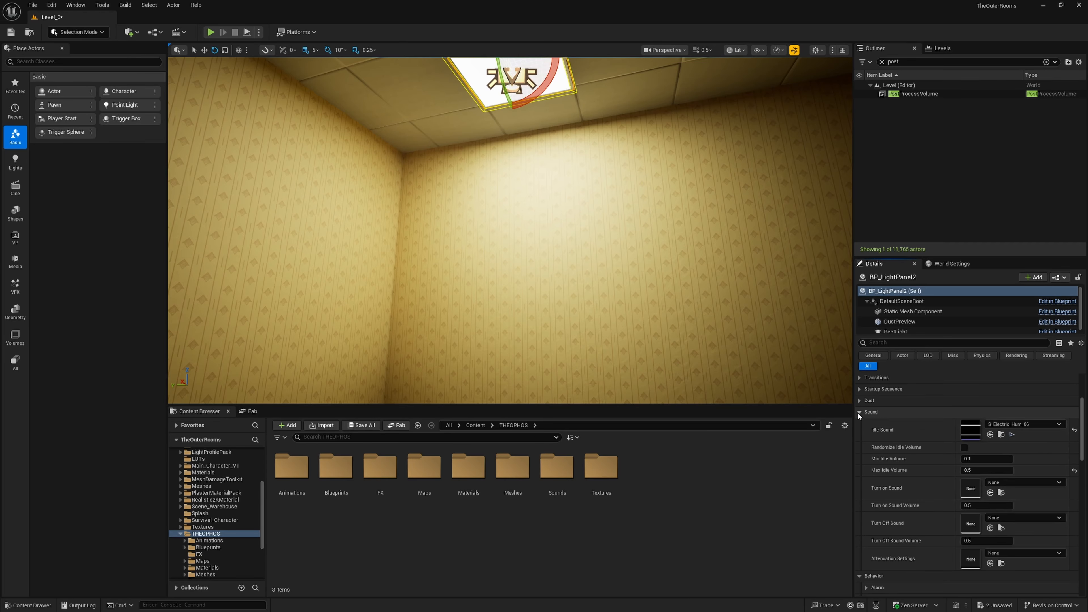
click(984, 470)
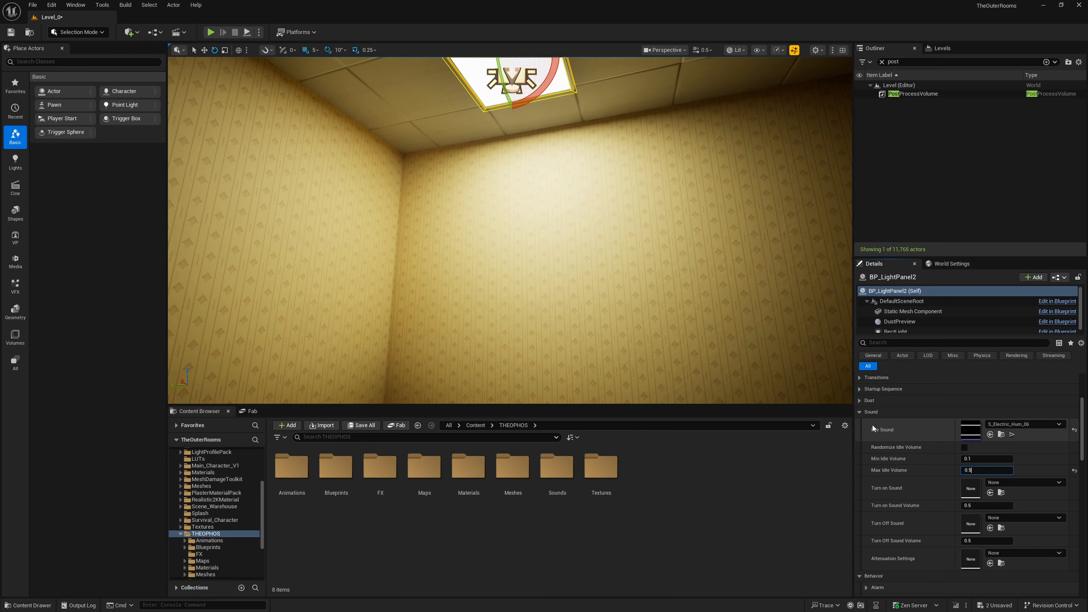
click(870, 412)
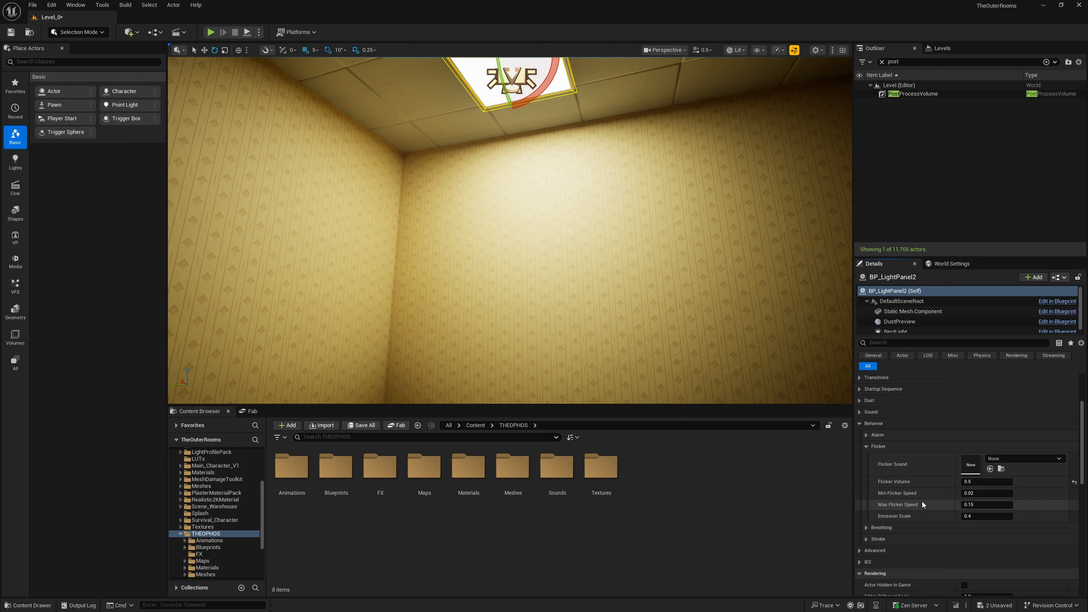
Examine the light panel's Min Flicker Speed and Max Flicker Speed values and what they control
click(976, 494)
click(975, 493)
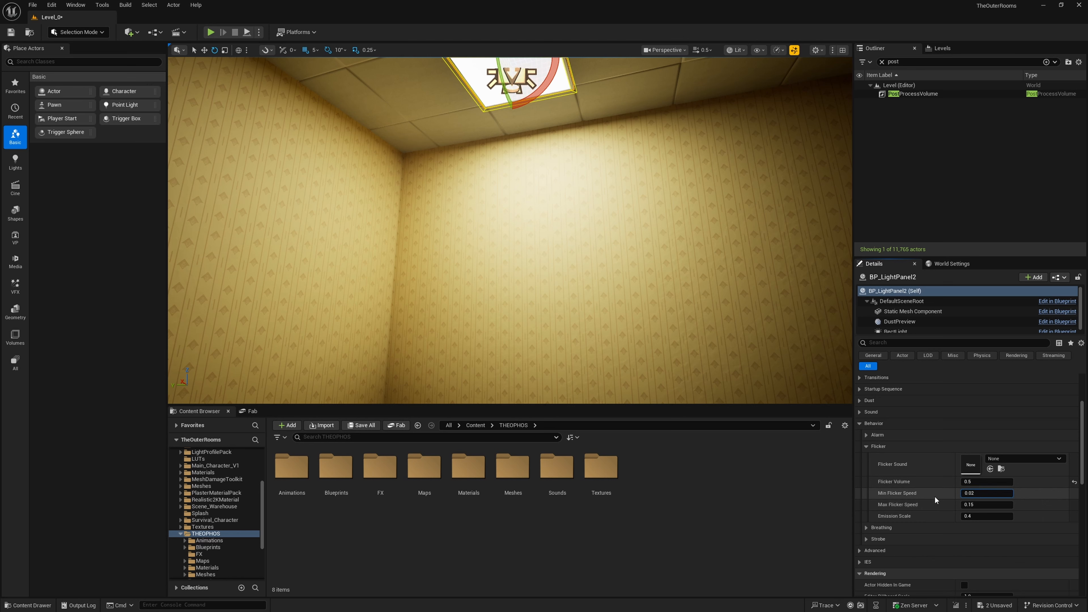
click(918, 507)
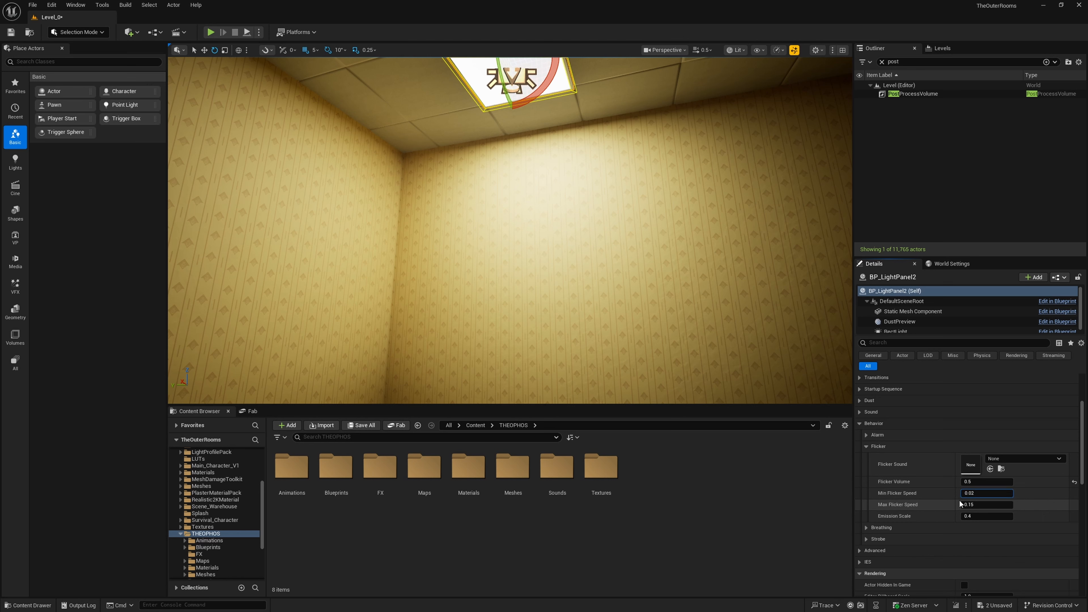
click(969, 494)
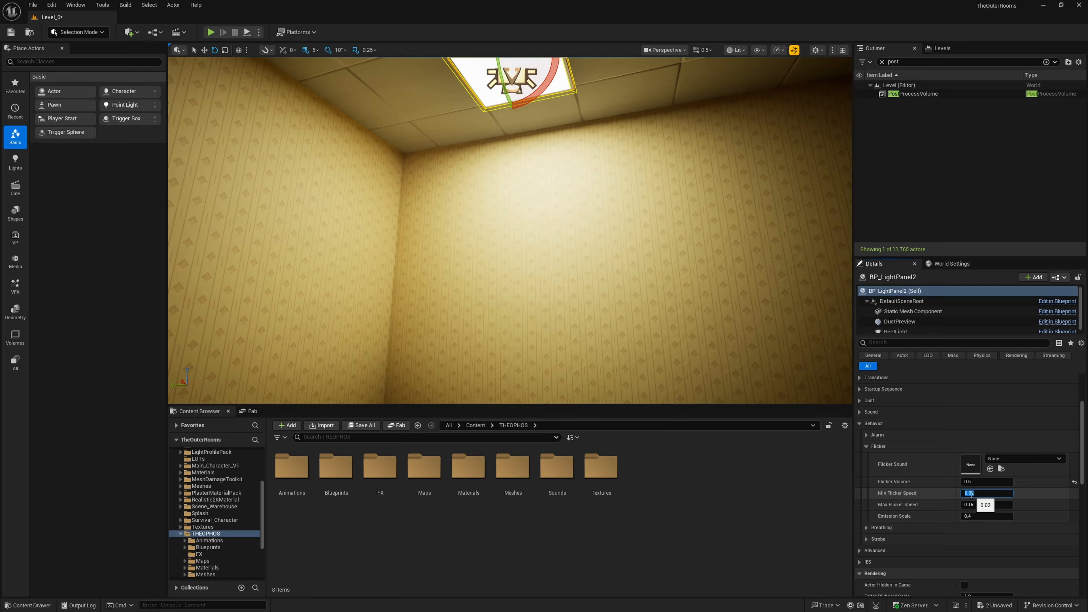
click(978, 495)
click(987, 495)
click(912, 496)
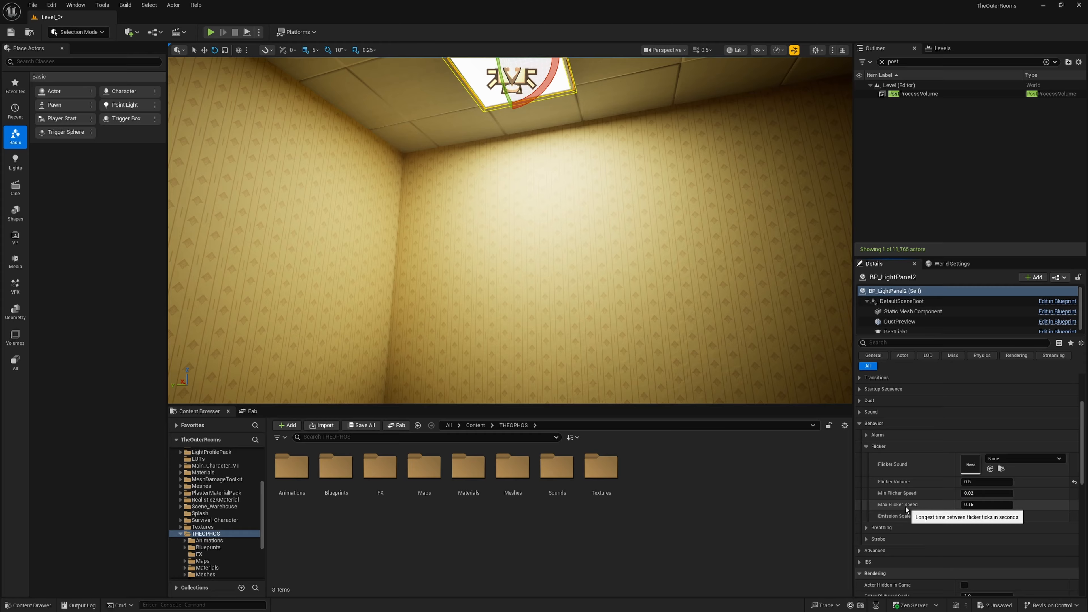
click(979, 506)
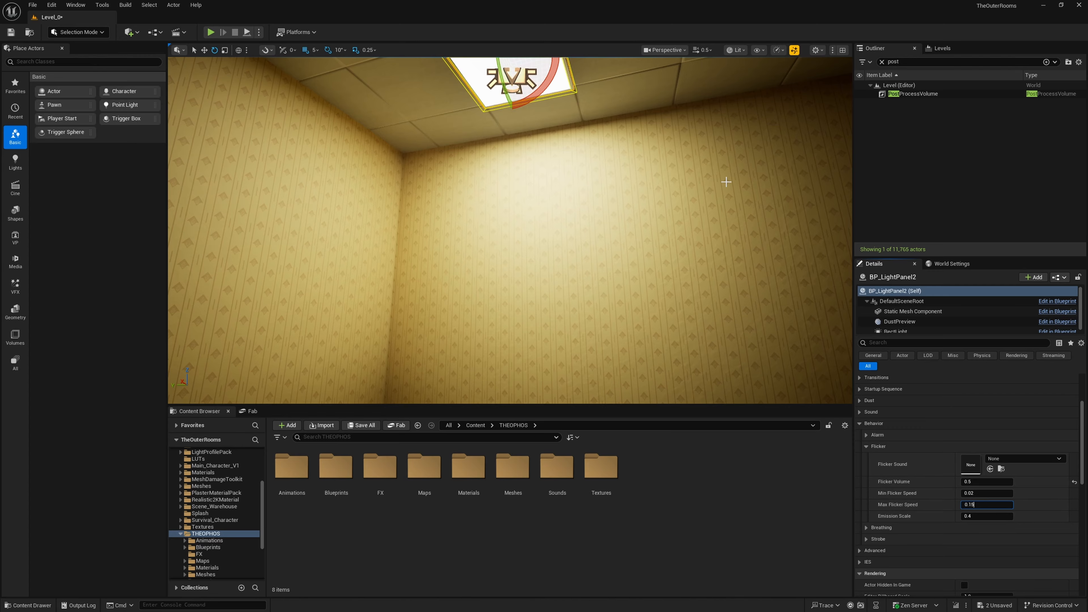
Set both Min Flicker Speed and Max Flicker Speed of the light panel to 0.1 and play-test the level
click(983, 495)
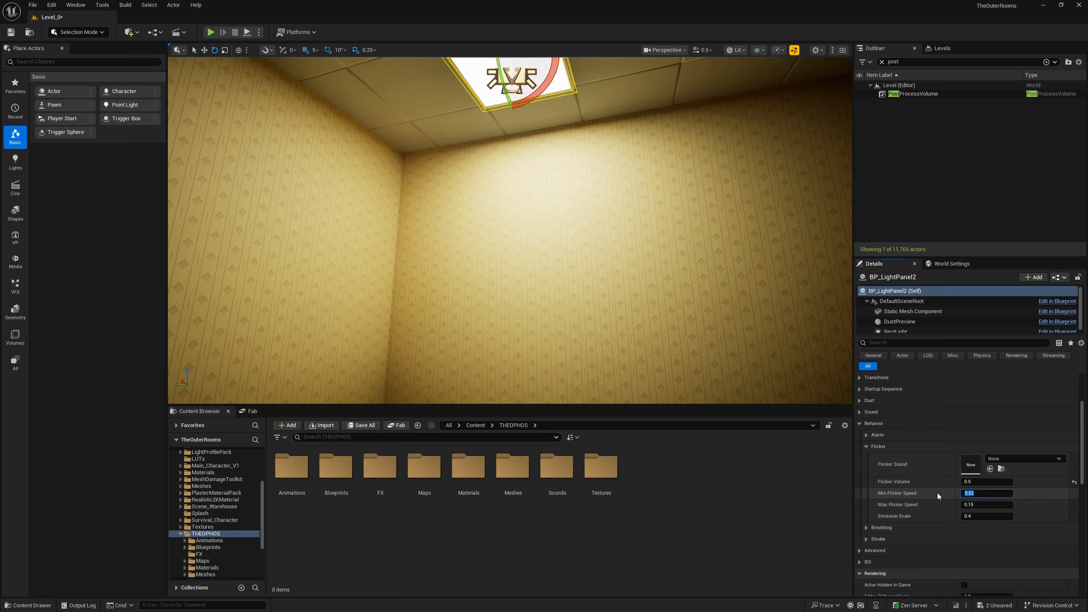
text(0.1)
key(Return)
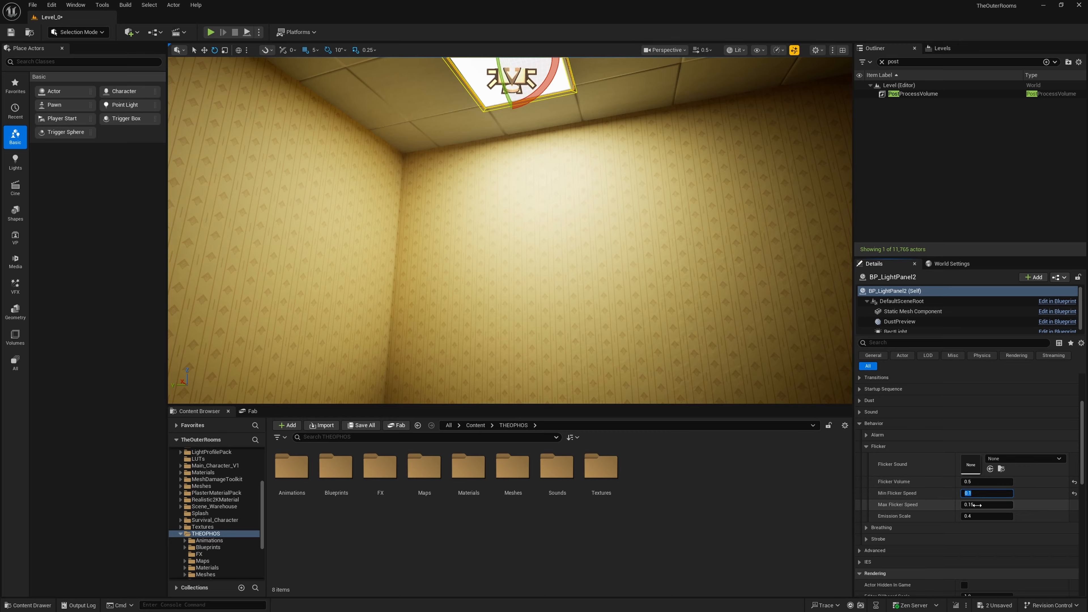
key(Return)
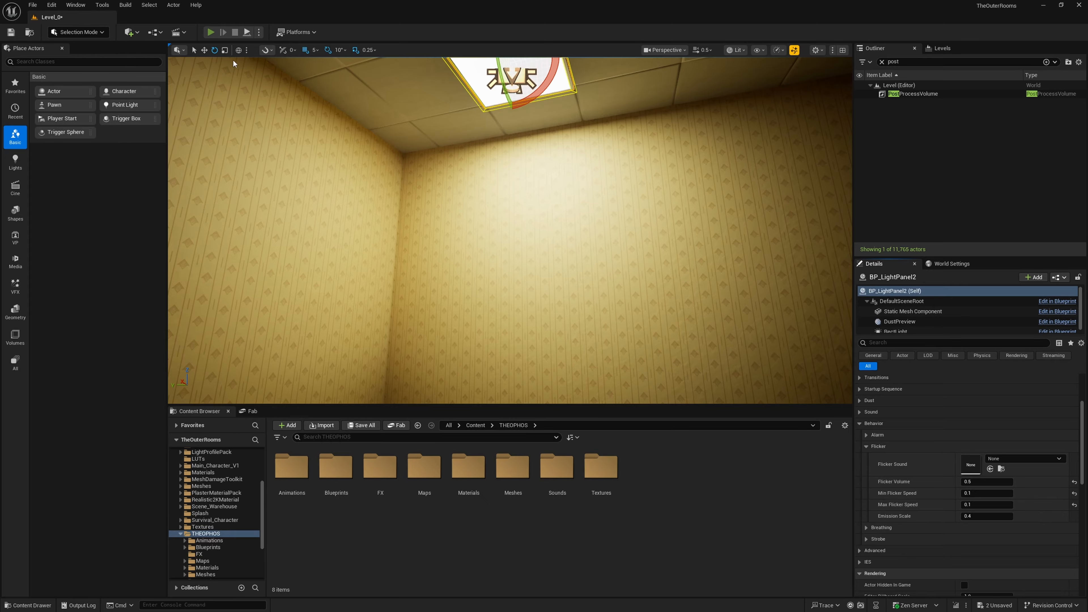
key(alt+p)
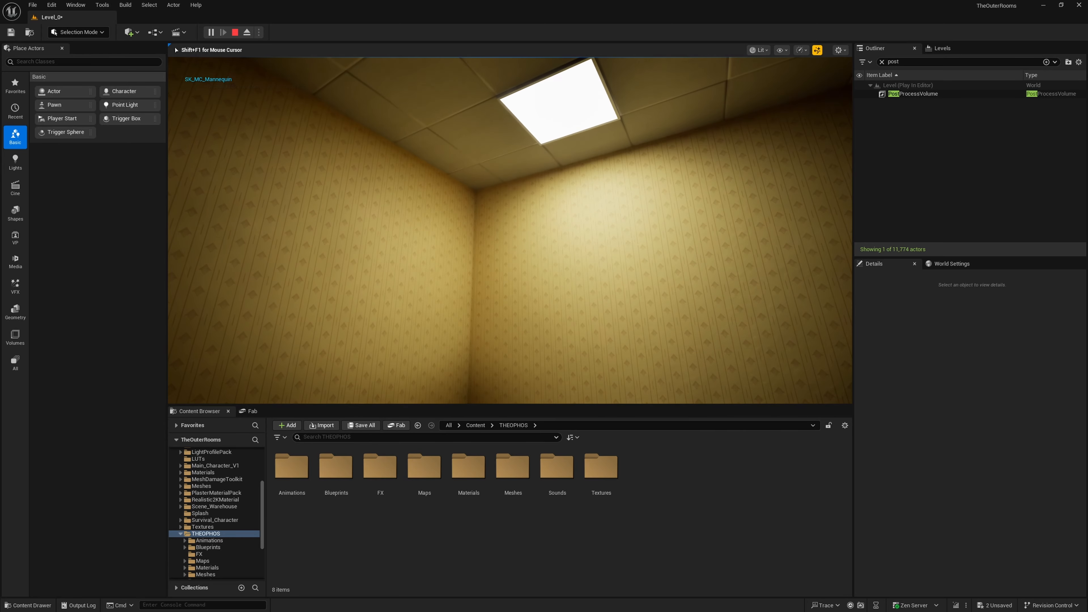
key(Escape)
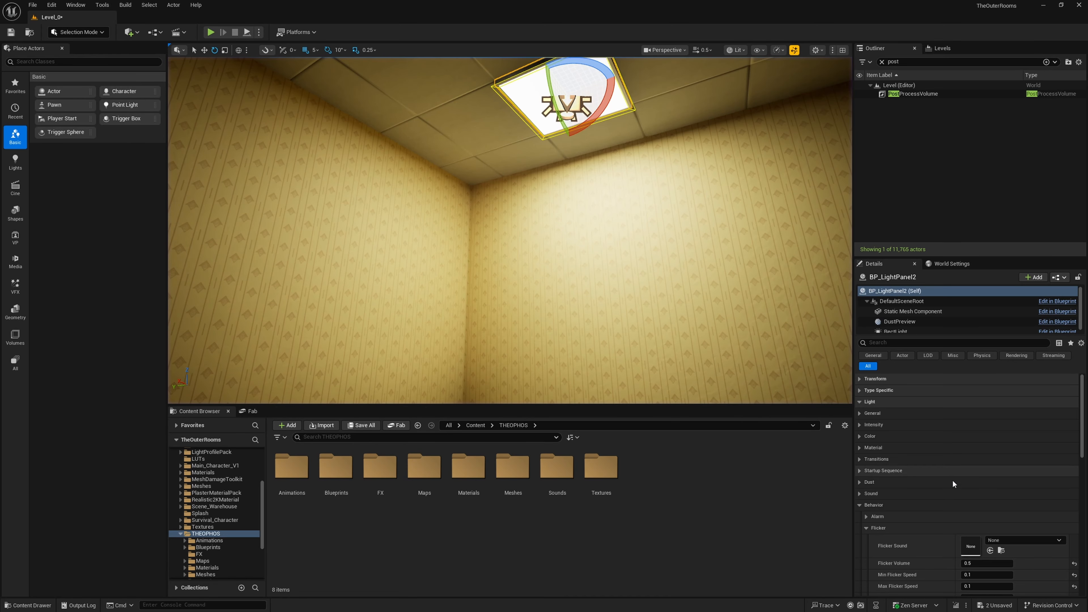
Reset the light panel's Min Flicker Speed and Max Flicker Speed to their defaults
scroll(960, 492, down, 2)
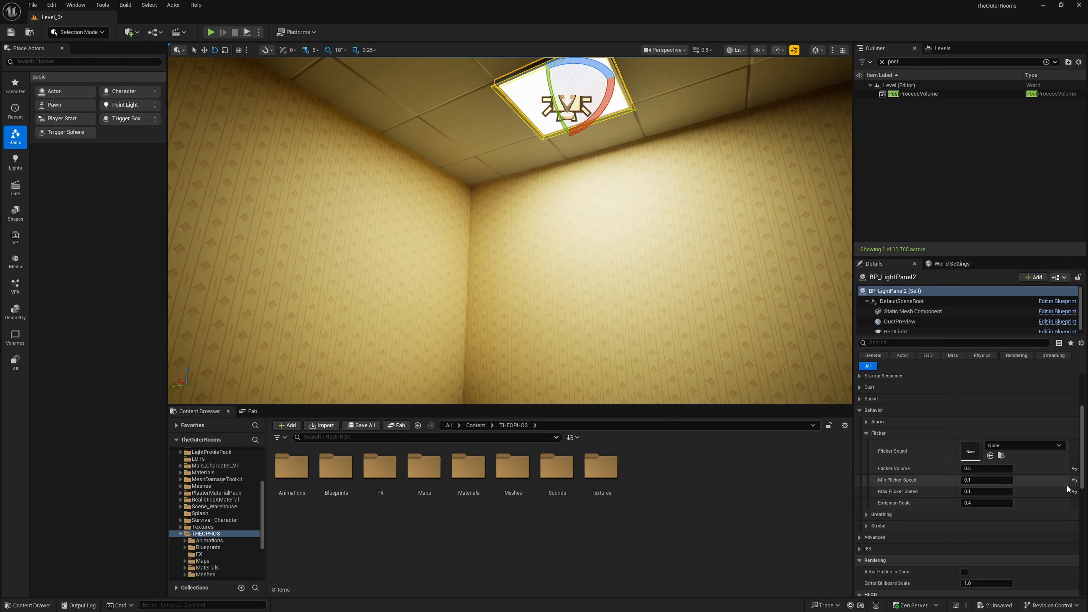
click(1074, 481)
click(1074, 492)
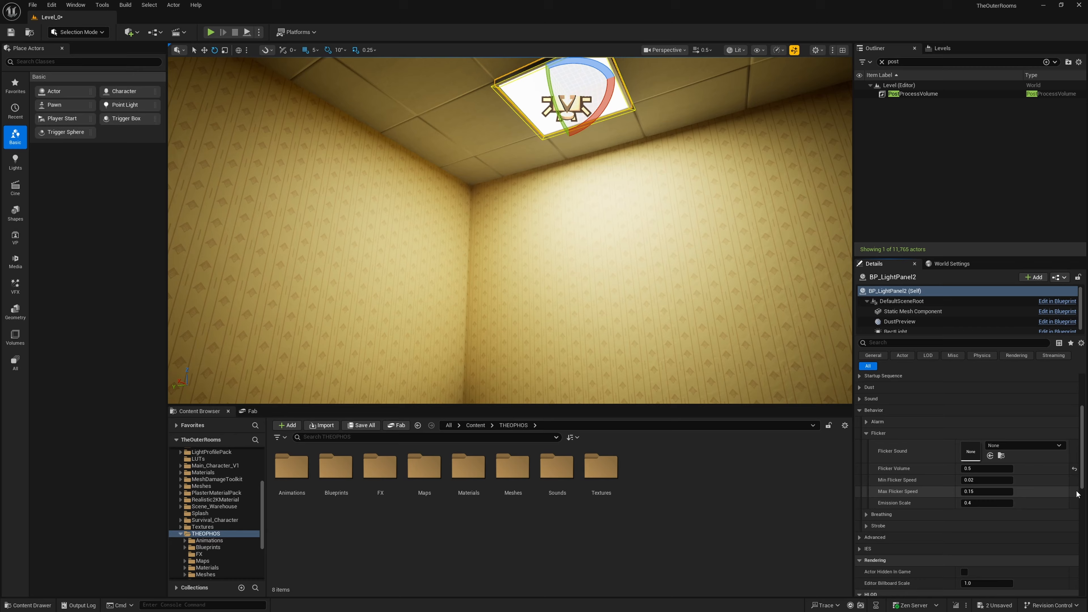
Set the light panel's Min Flicker Speed to 0.5 and Max Flicker Speed to 1.0, and play-test the level
click(986, 480)
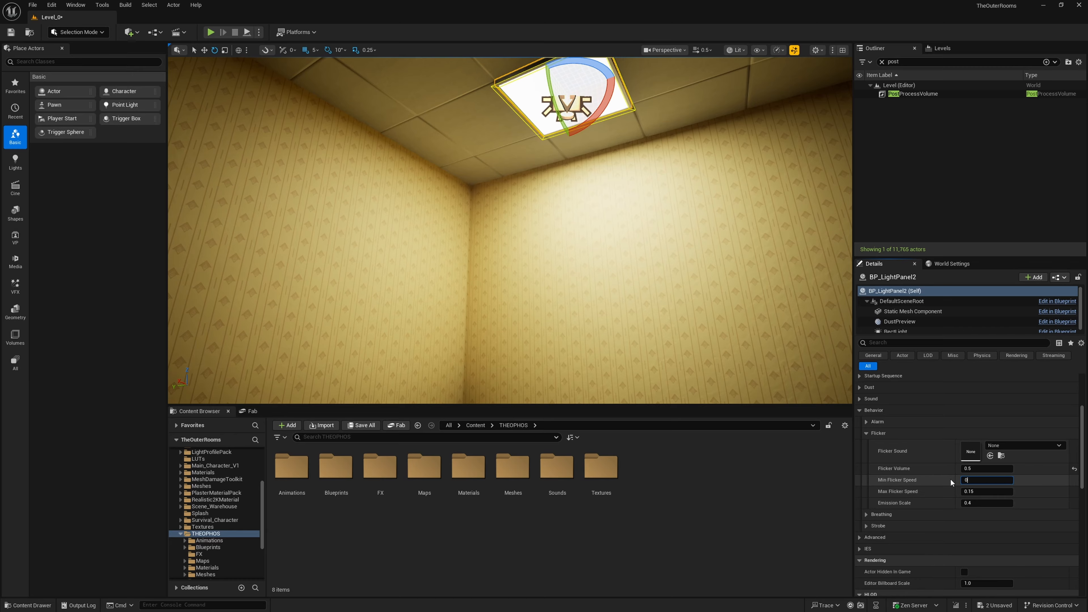
click(989, 491)
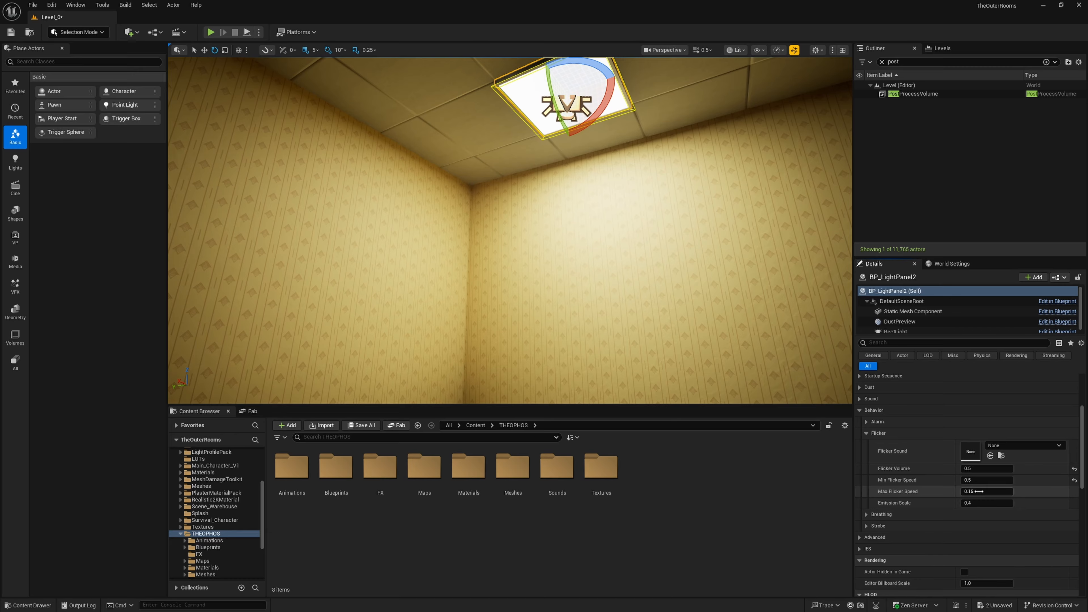
drag(985, 491, 944, 479)
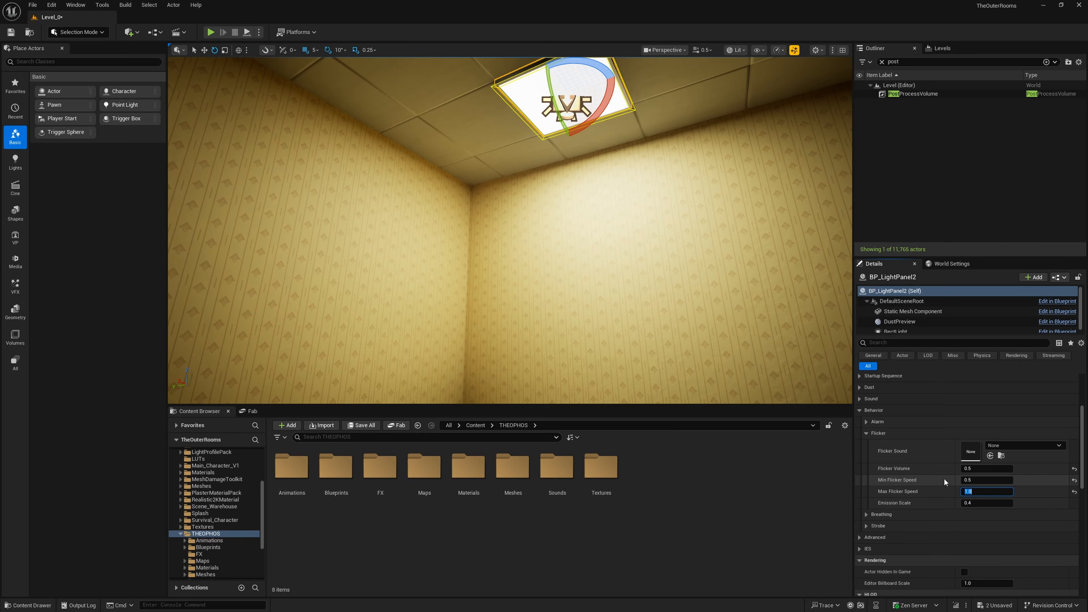
key(Return)
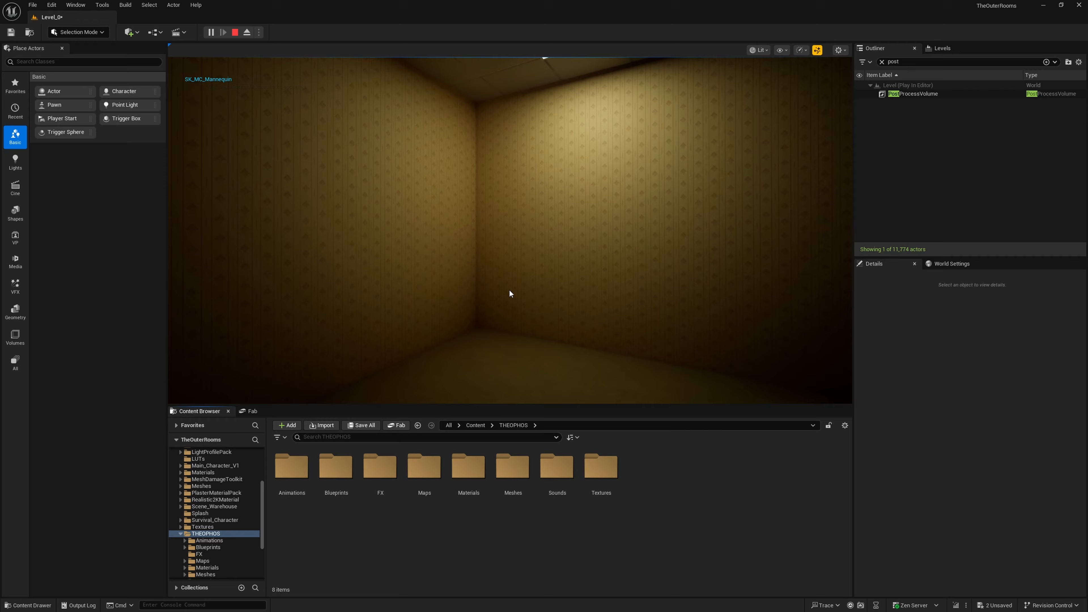
click(509, 289)
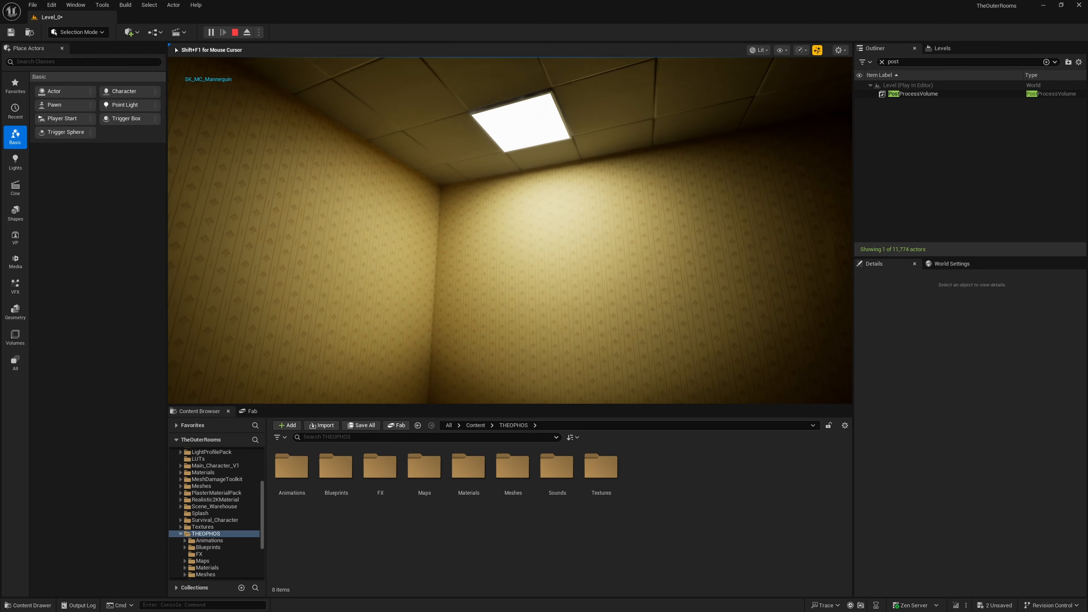
Stop the running play-test, set the light panel's Min Intensity to 15, and play-test the level again
key(Escape)
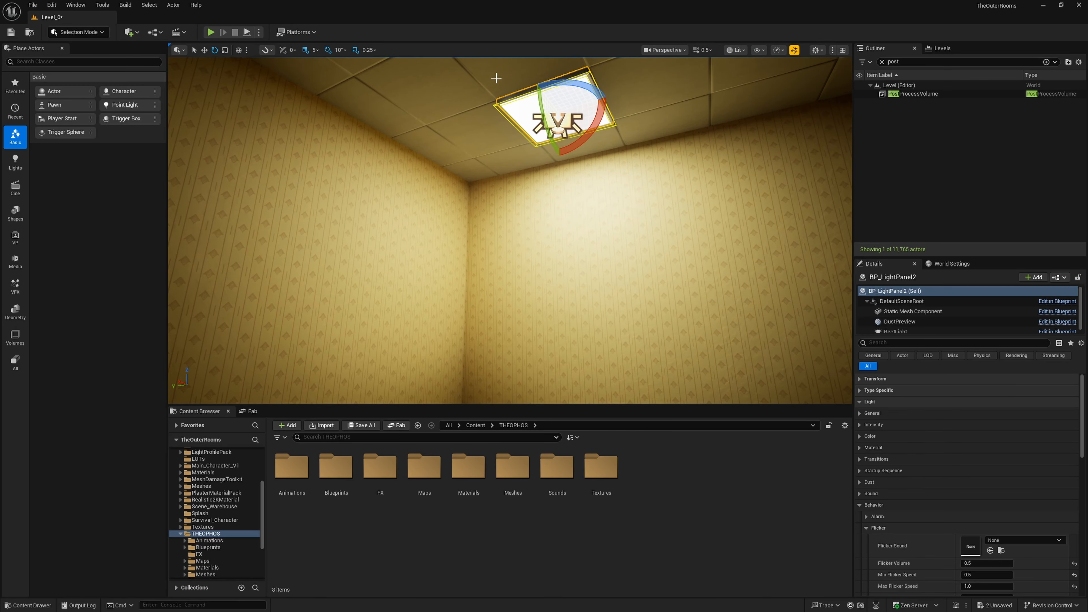
click(859, 424)
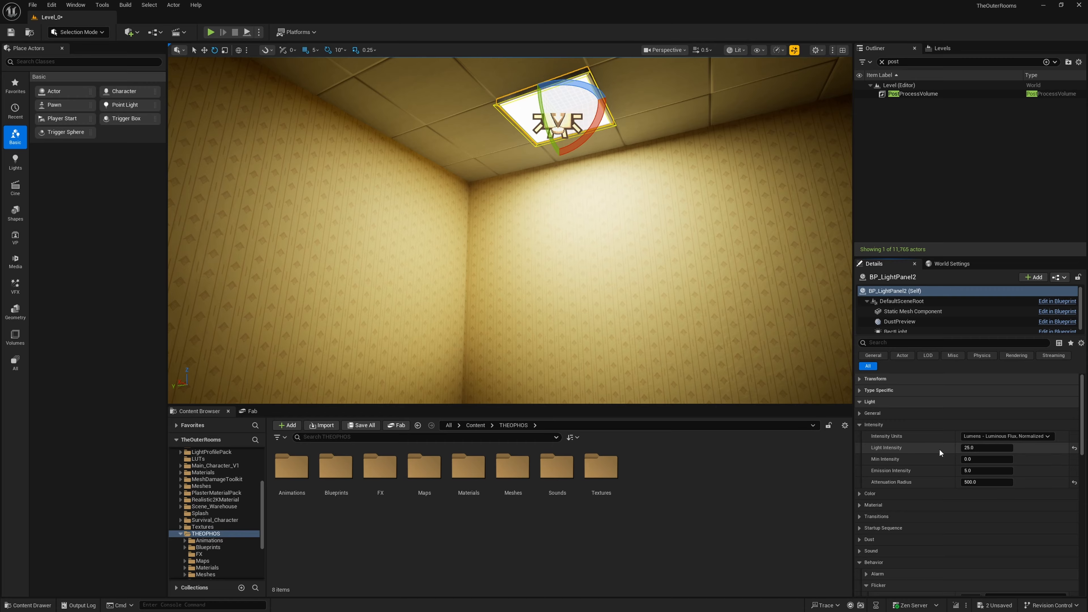
click(985, 459)
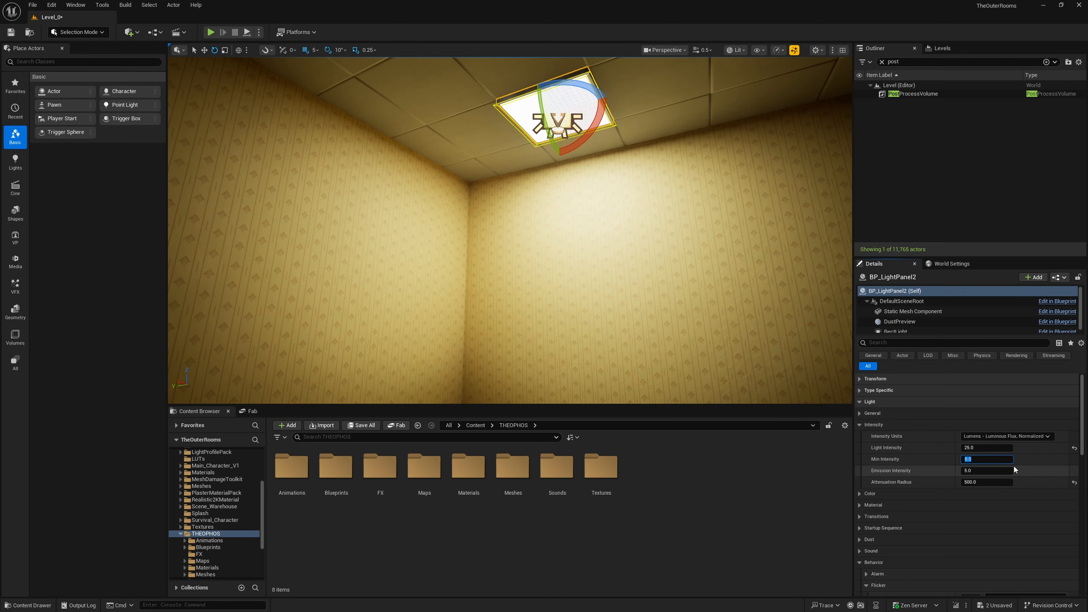
text(15)
key(Return)
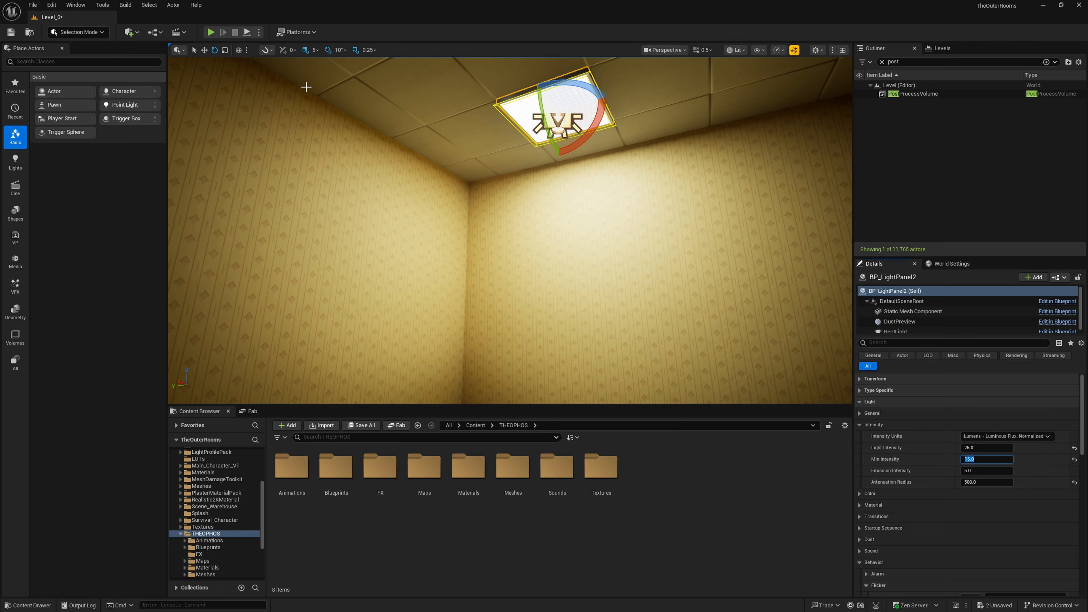
click(213, 32)
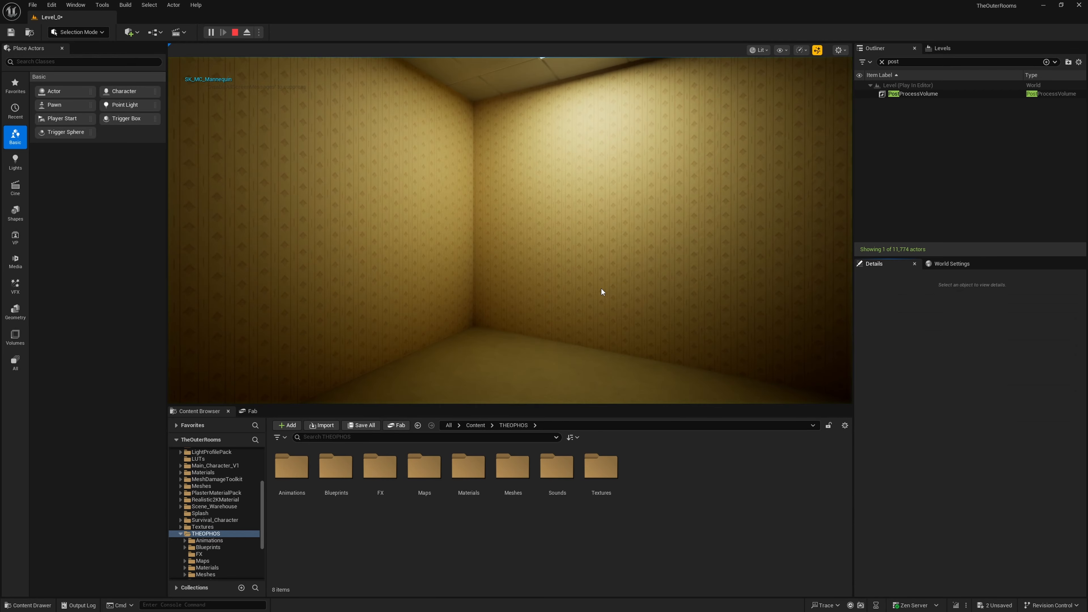
click(600, 284)
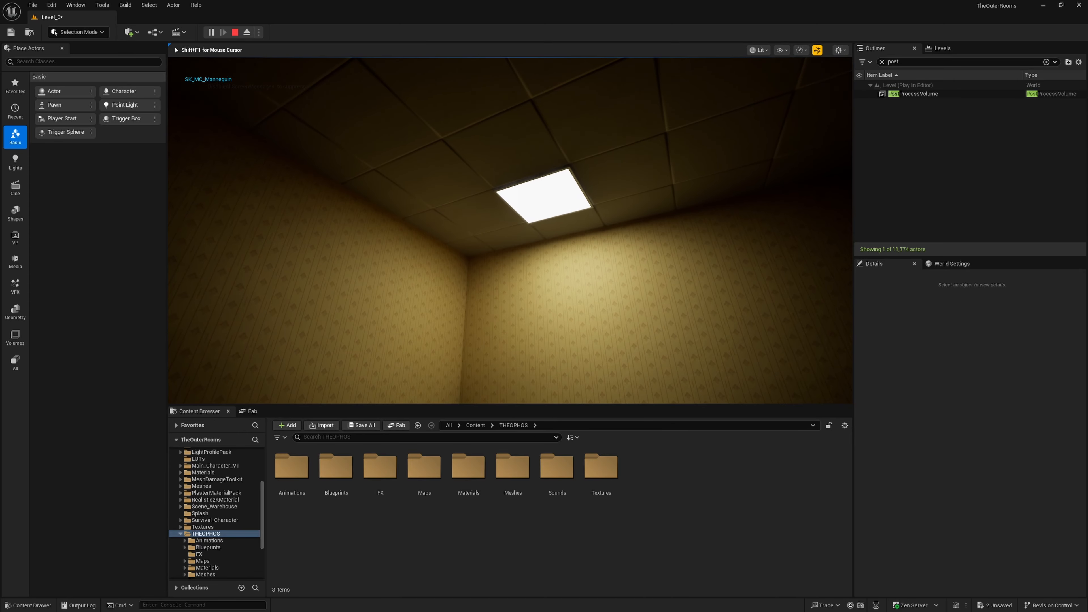
key(Escape)
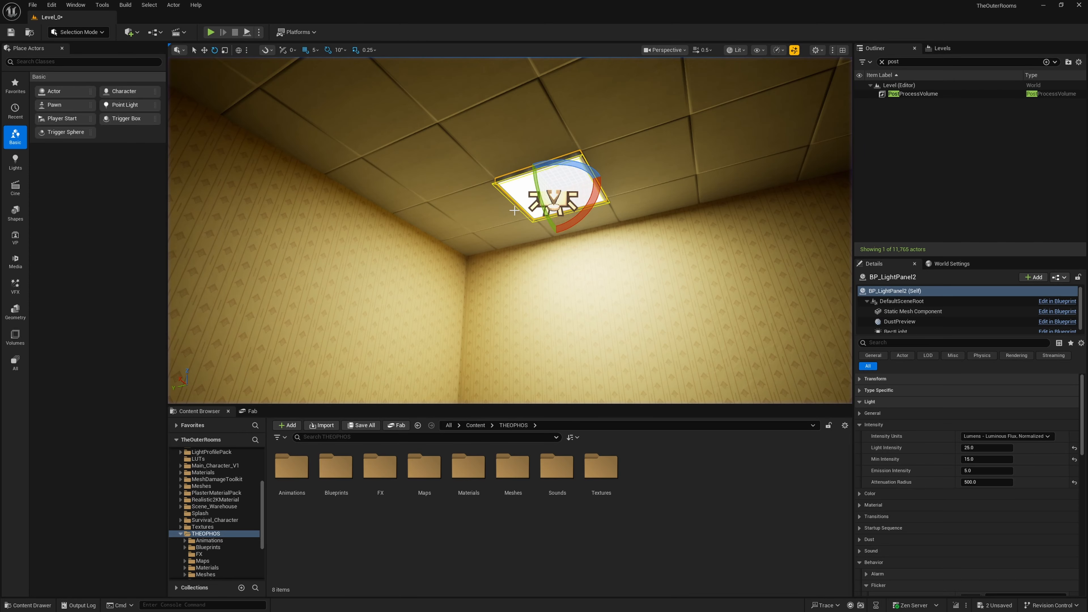
Set the light panel's Light Intensity to 10 and Min Intensity to 0, and play-test the level
scroll(893, 422, down, 1)
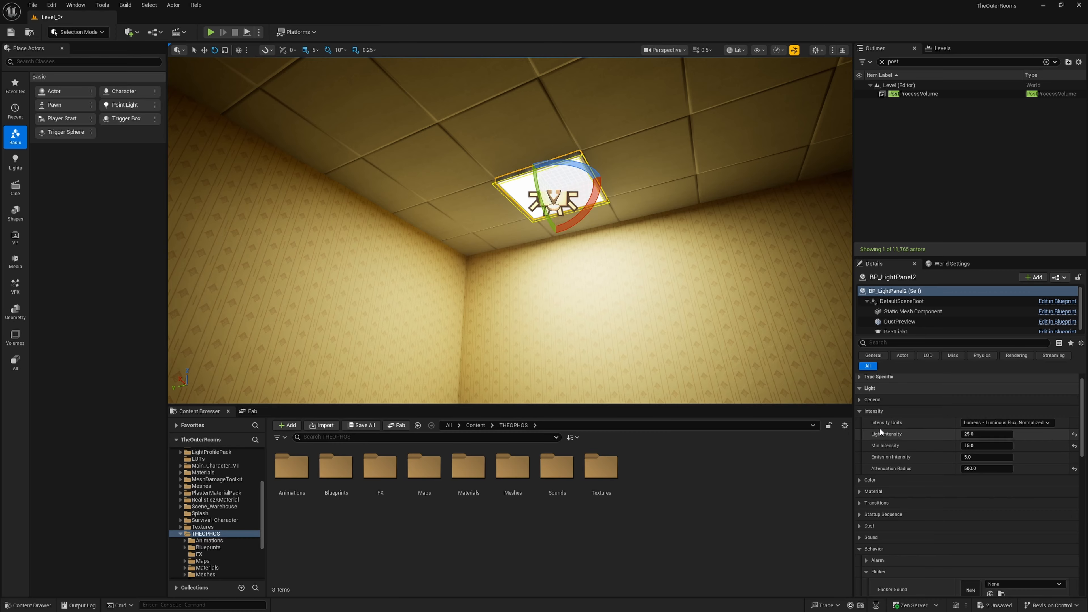
scroll(884, 468, down, 3)
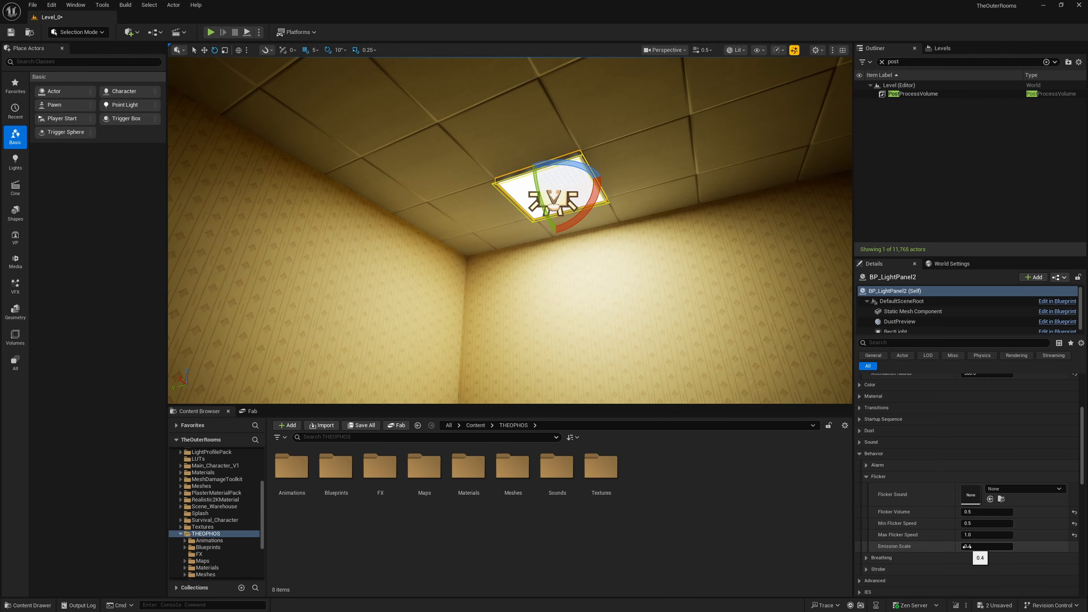
mouse_move(905, 550)
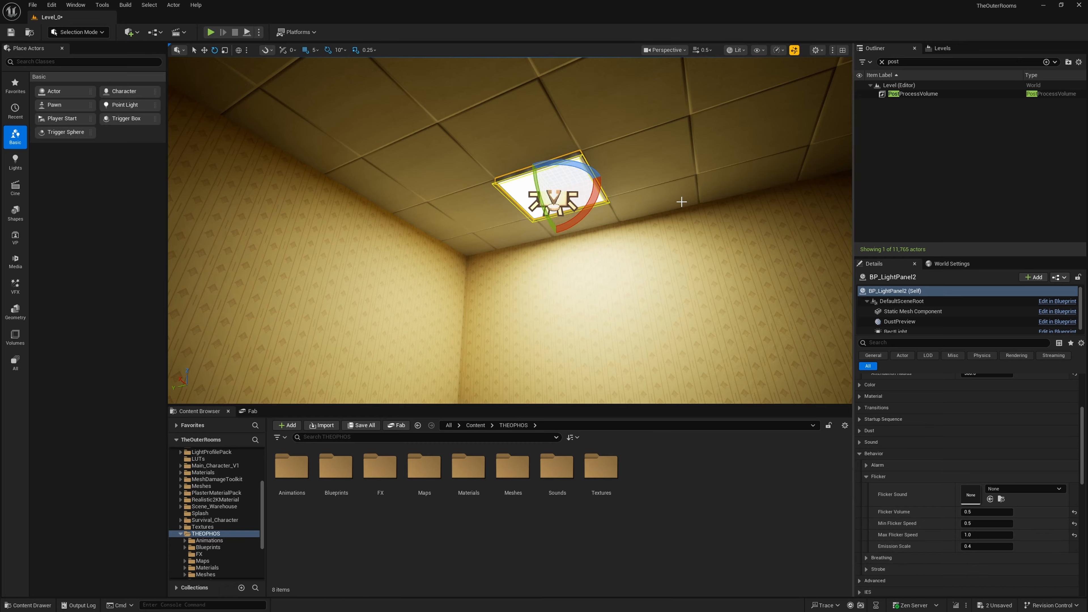
scroll(938, 478, up, 8)
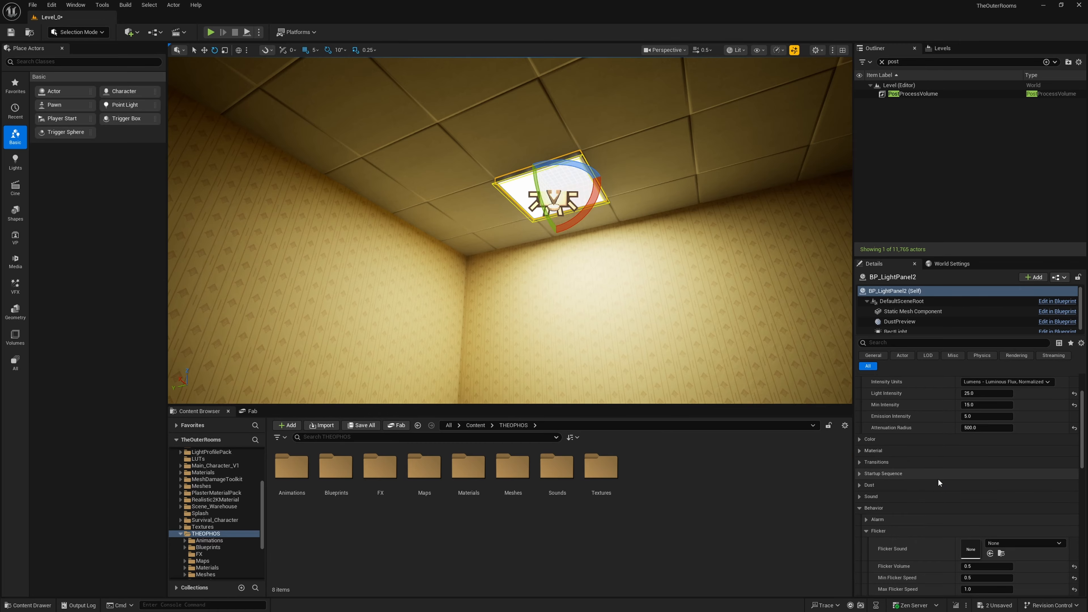
click(980, 447)
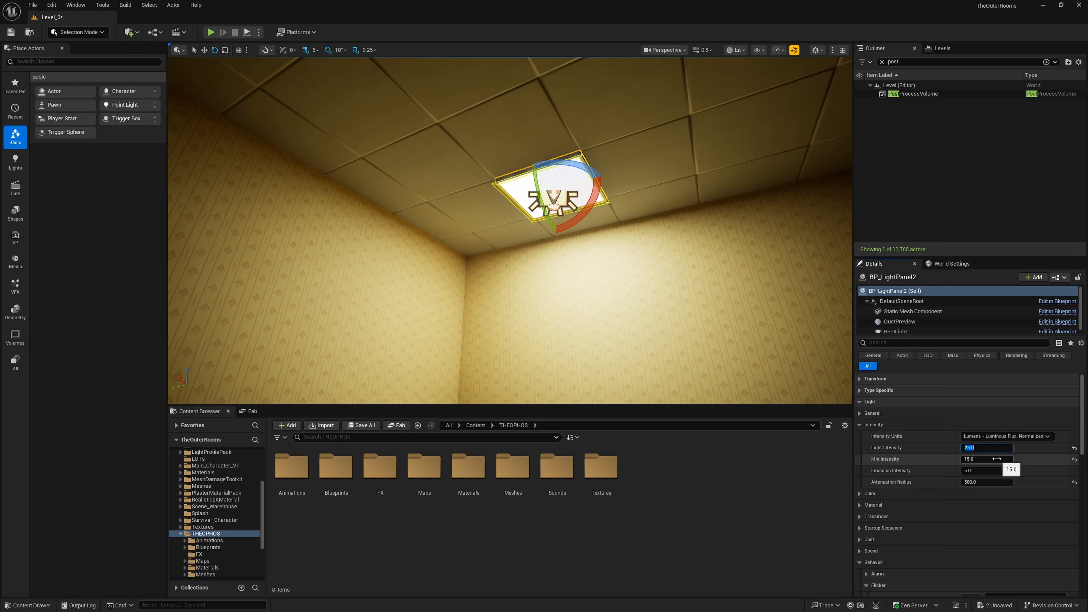
text(10)
key(Return)
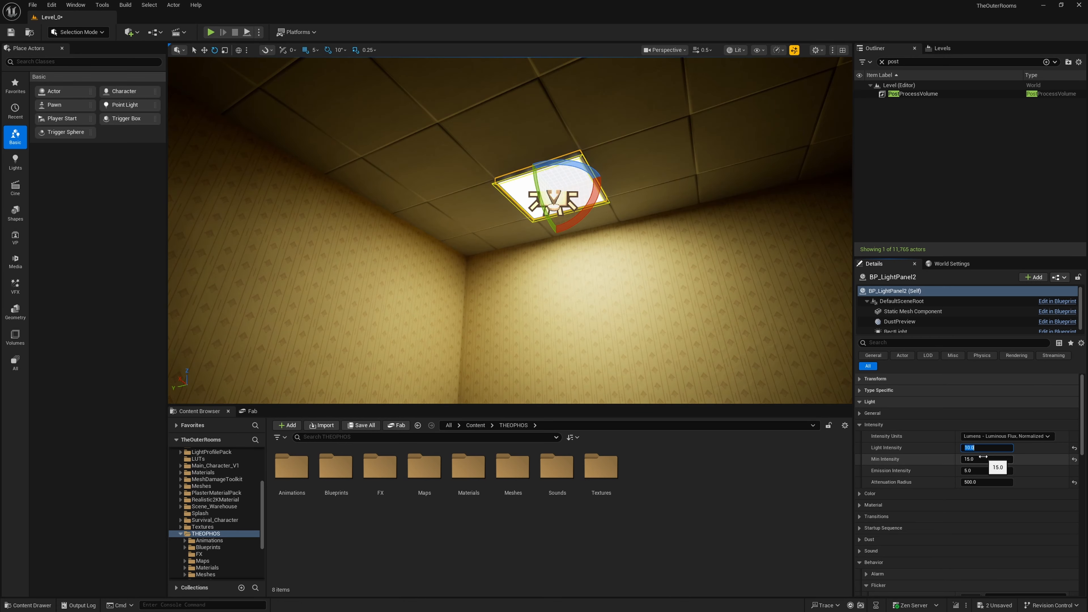
click(981, 460)
text(0)
key(Return)
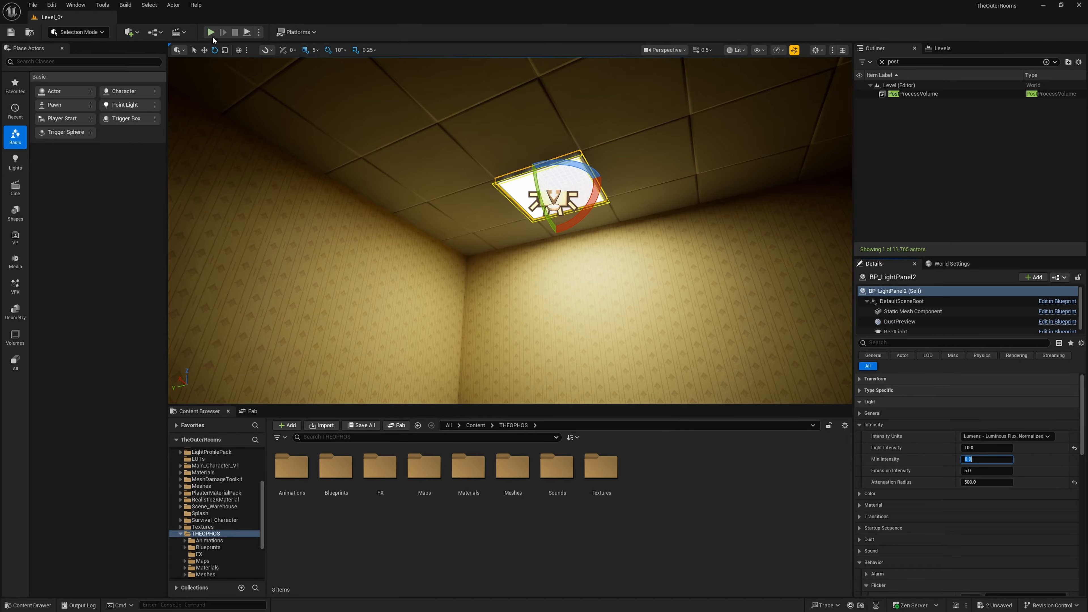
key(alt+p)
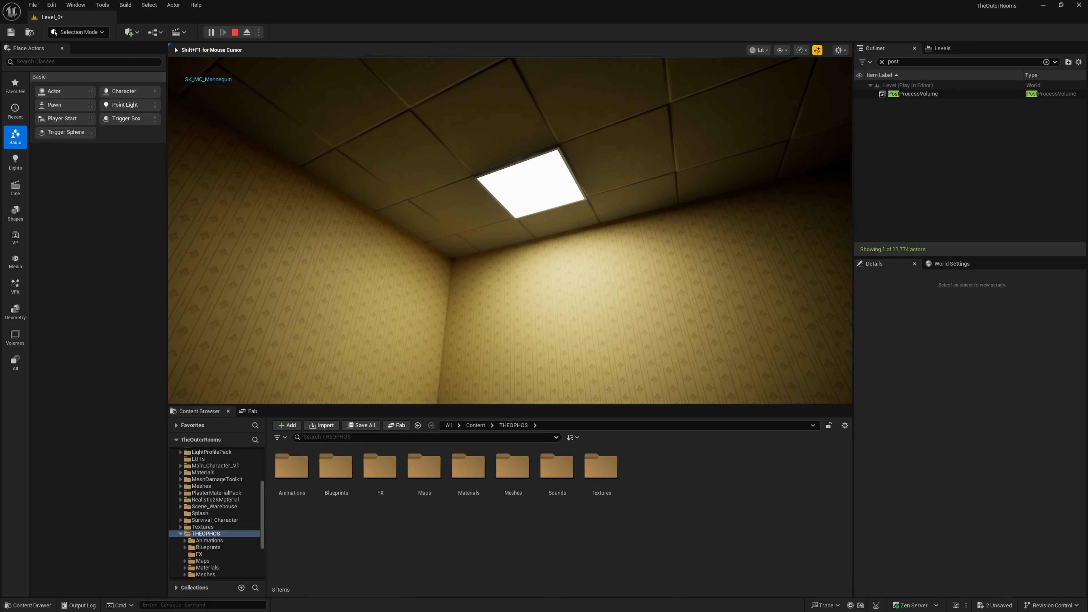
key(Escape)
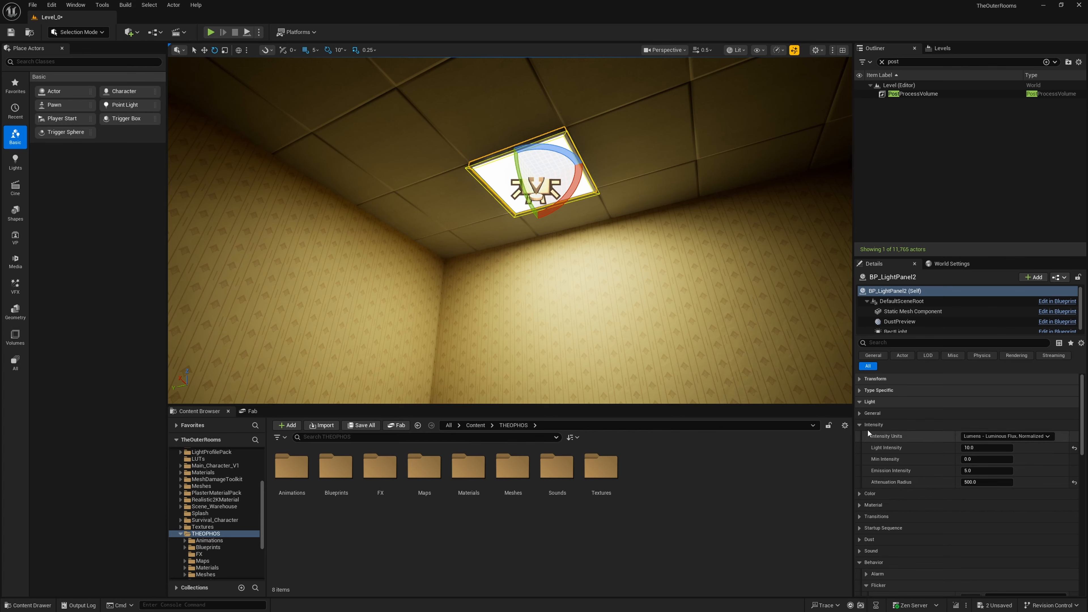
Set the light panel's Light Intensity to 50 and collapse its Intensity settings
scroll(874, 475, down, 5)
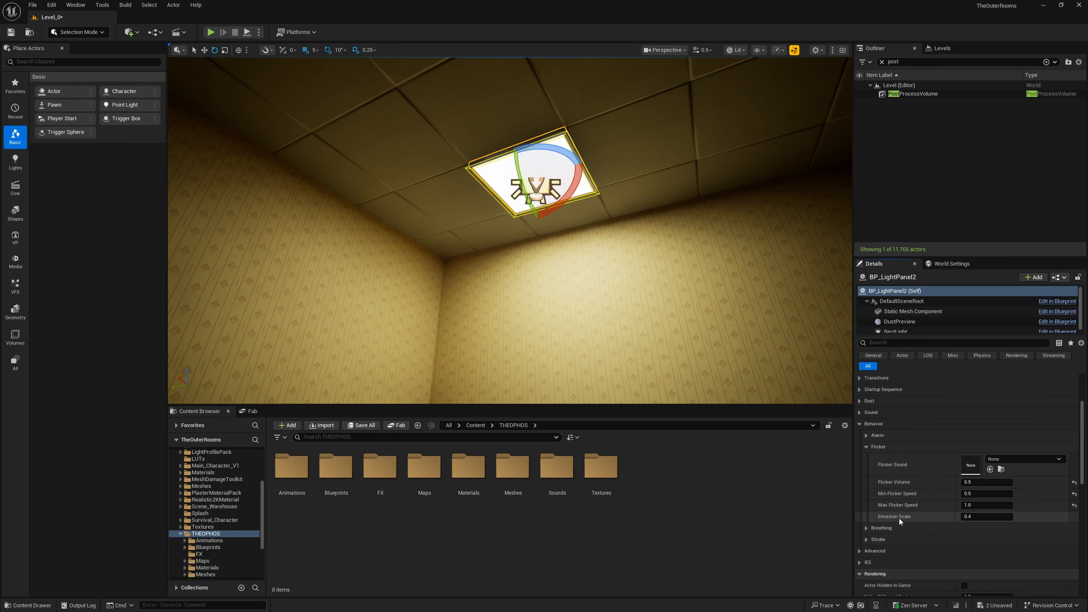
mouse_move(895, 519)
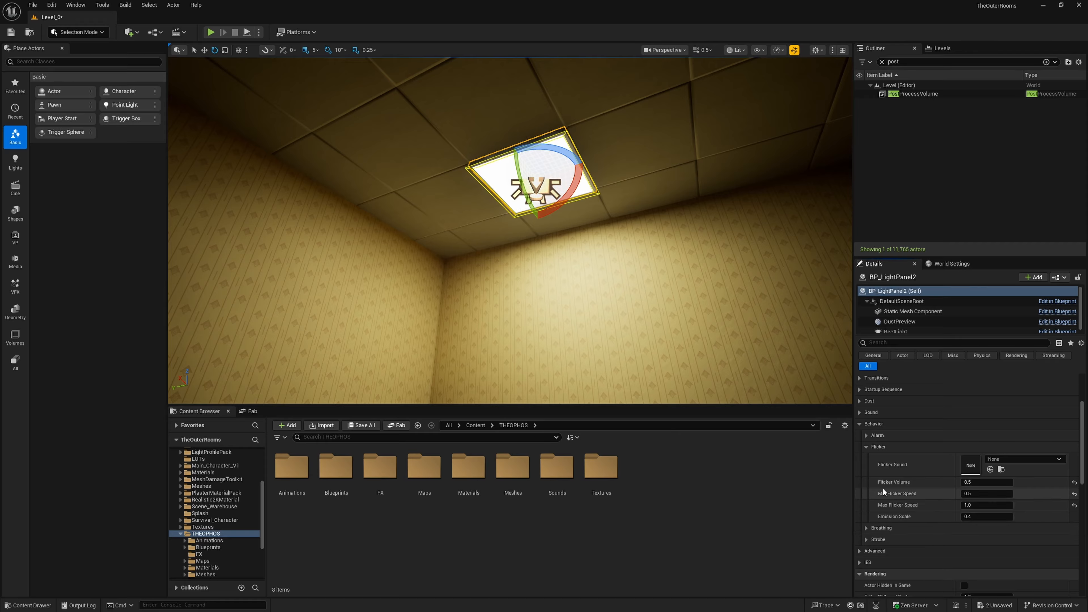
scroll(861, 398, up, 2)
scroll(860, 393, up, 4)
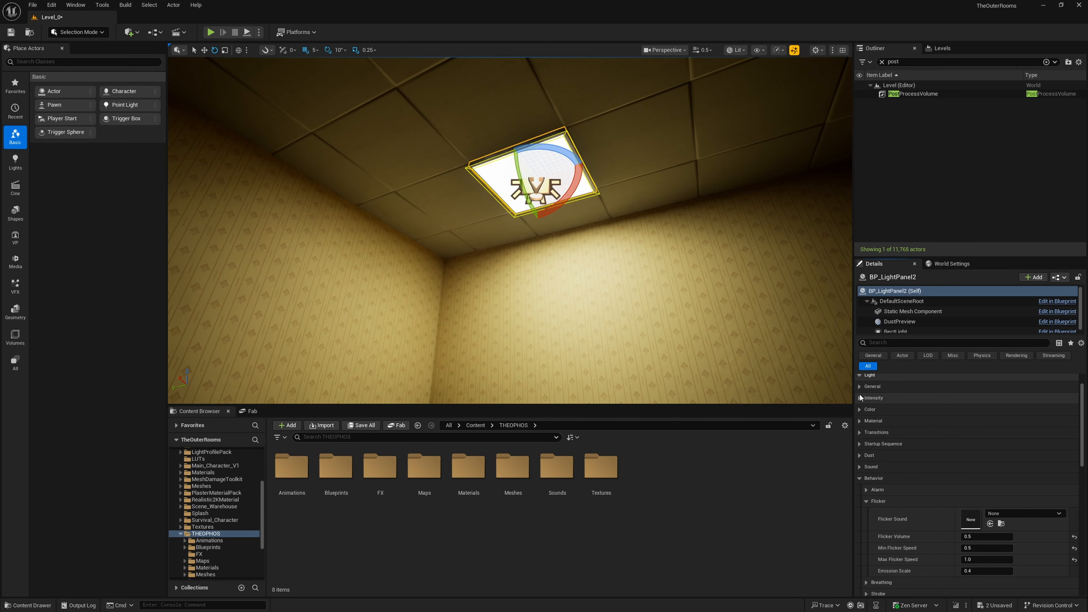
click(983, 408)
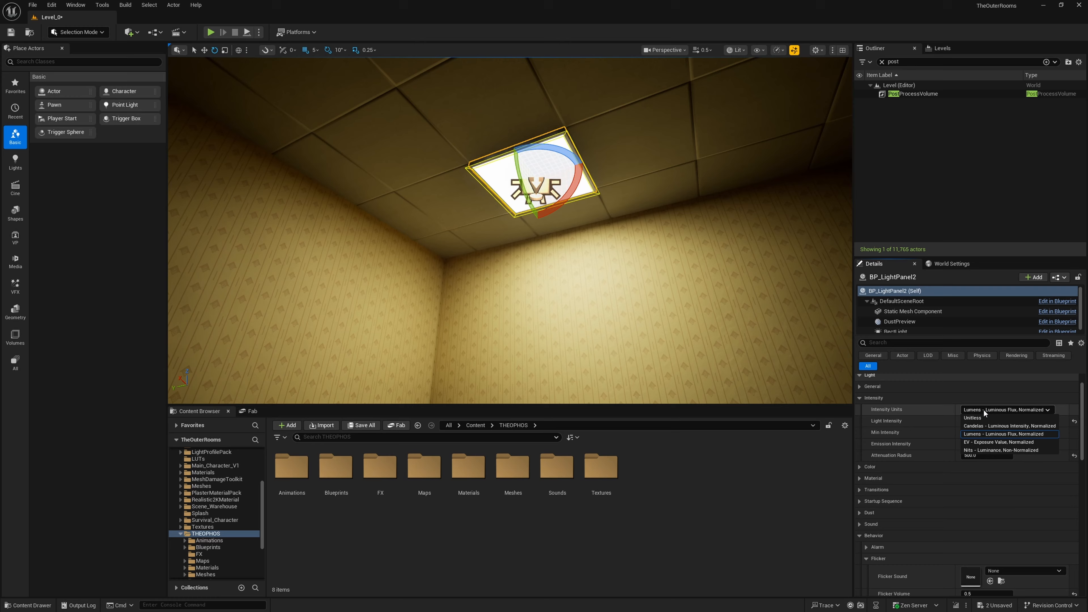
click(956, 423)
click(973, 421)
key(Return)
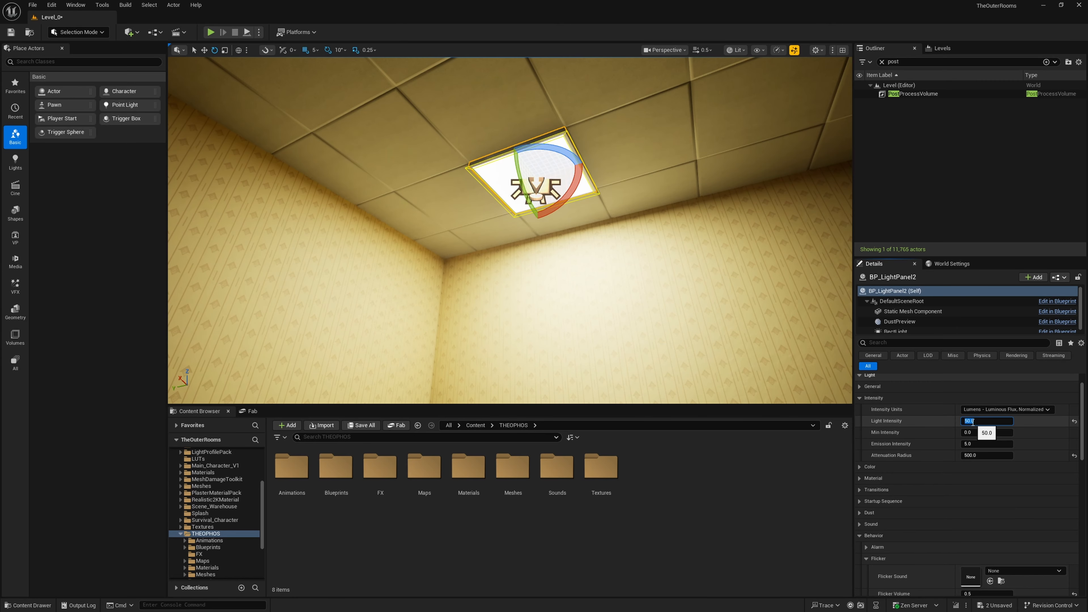
click(860, 398)
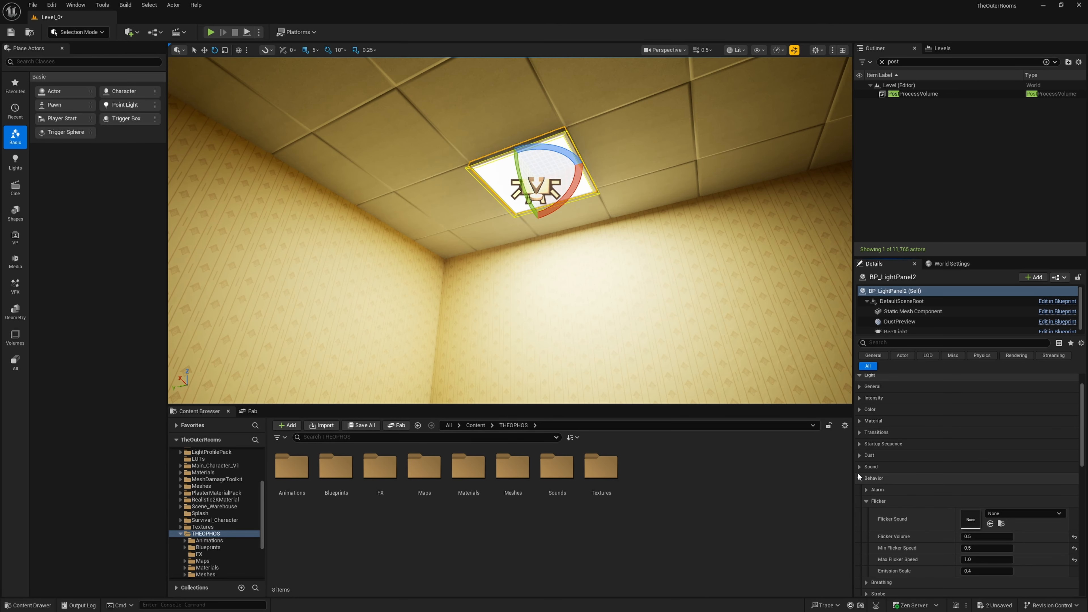
Examine the Emission Scale setting in the light panel's Flicker properties and collapse the Behavior settings
scroll(912, 533, down, 2)
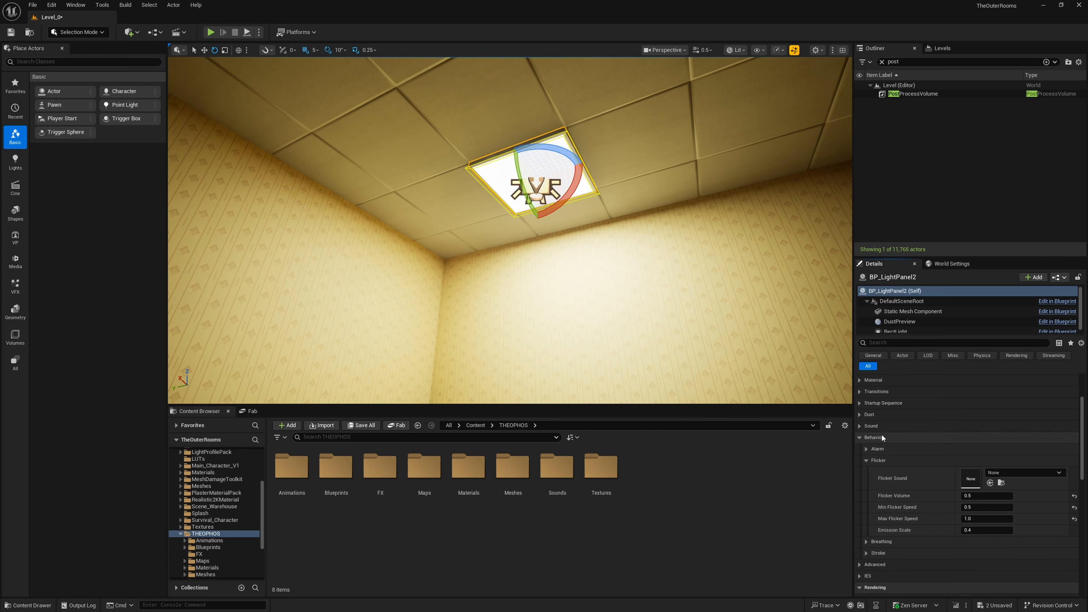
scroll(882, 434, up, 1)
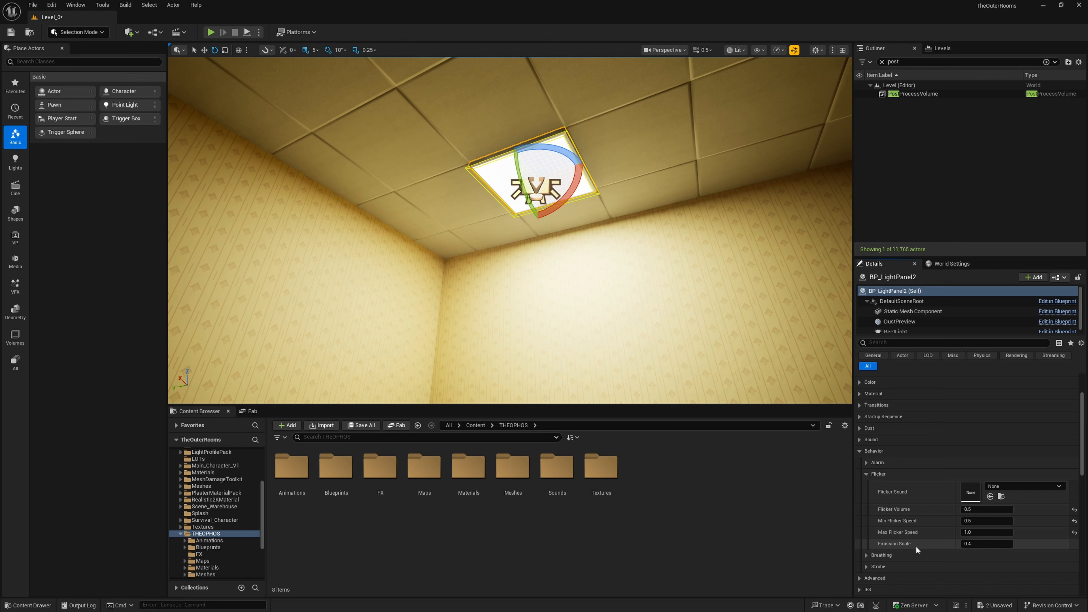
scroll(873, 428, up, 2)
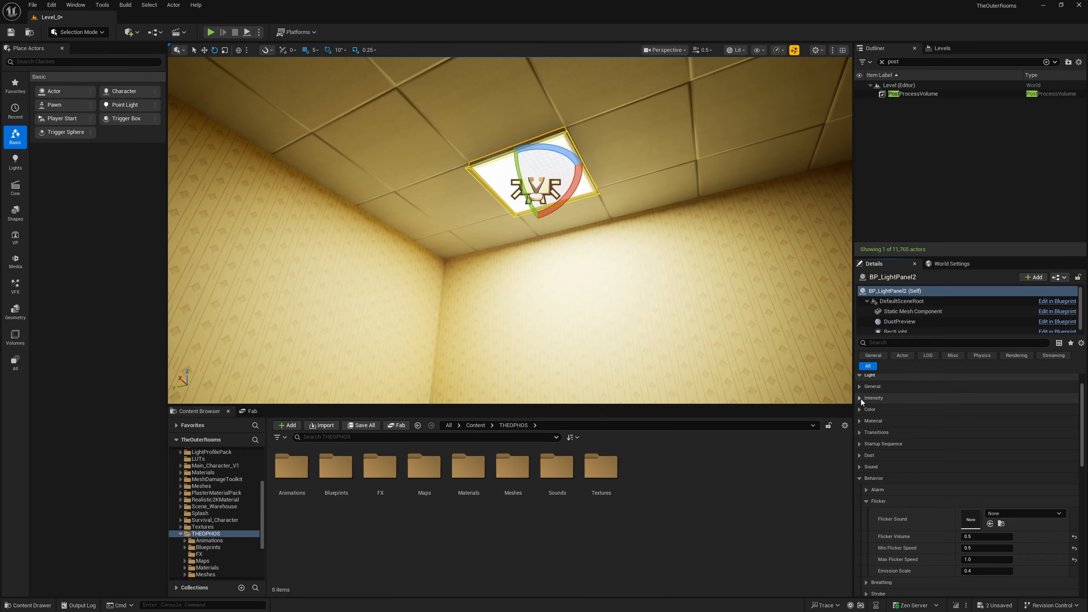
scroll(882, 527, down, 2)
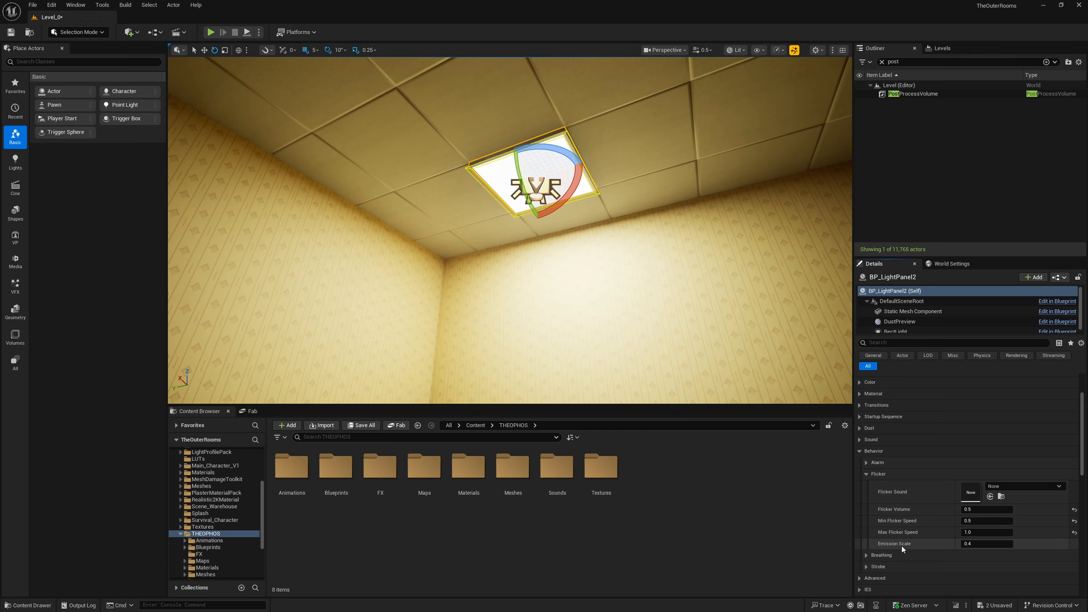
click(975, 545)
click(977, 545)
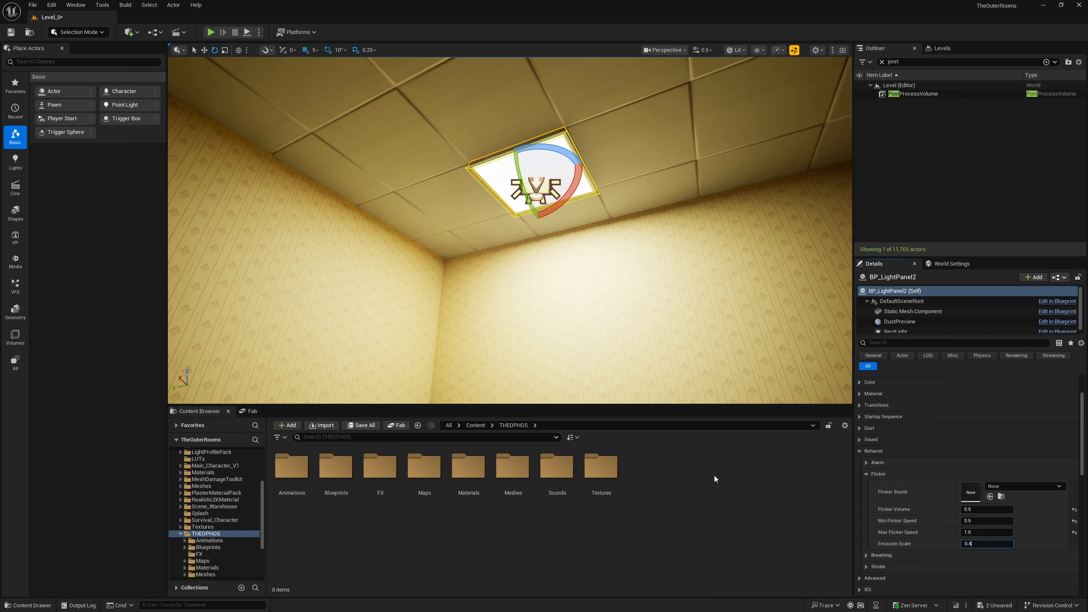
scroll(878, 578, up, 1)
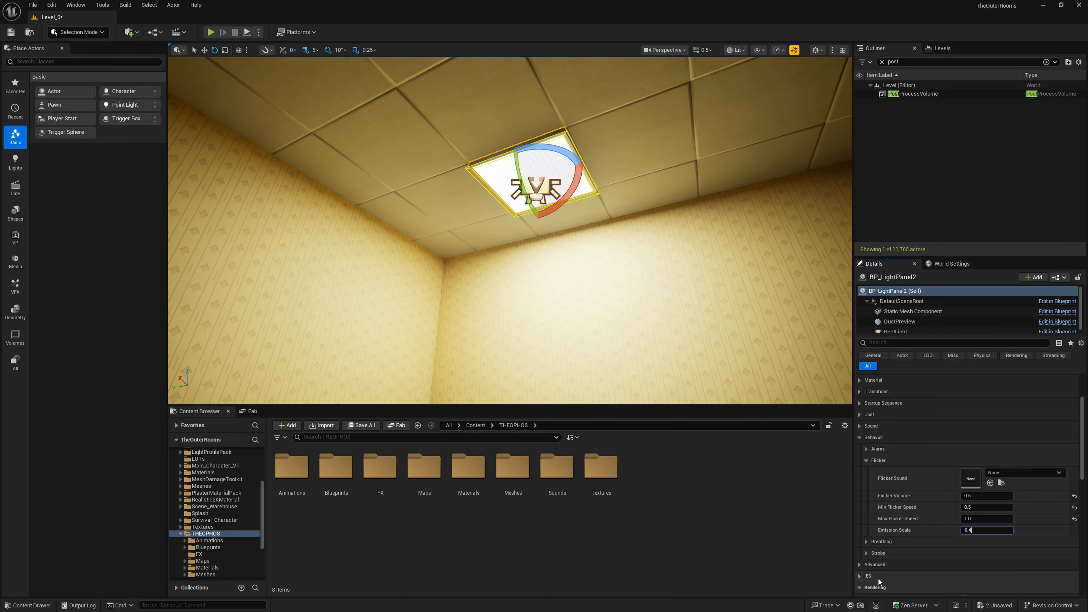
click(866, 488)
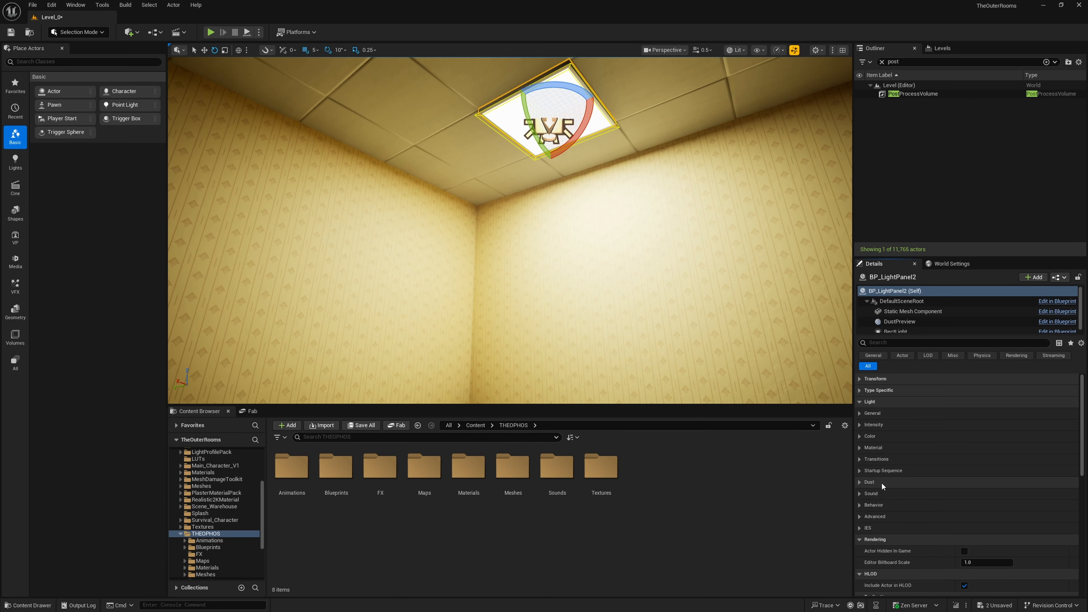